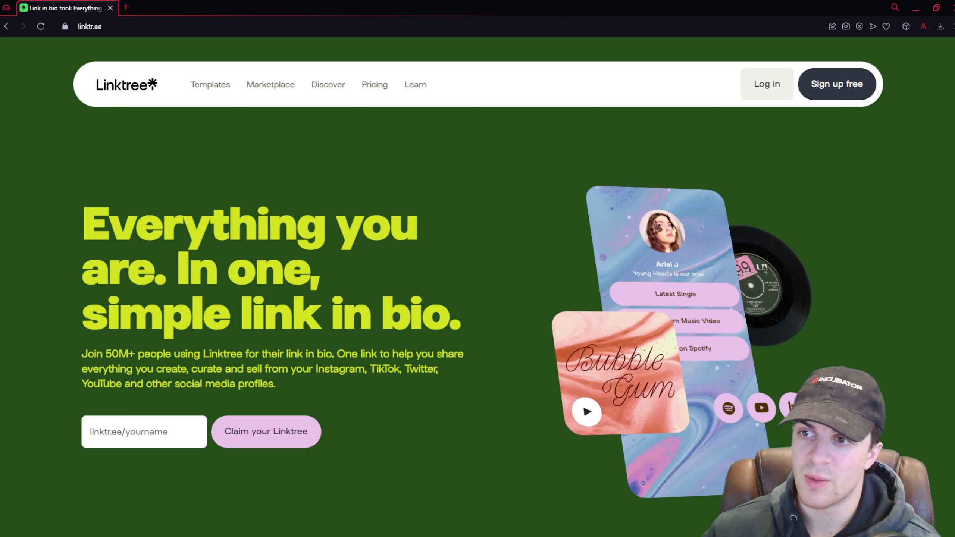
Sign up for a free Linktree account with Google and claim the username deeplaughs.
left_click(837, 84)
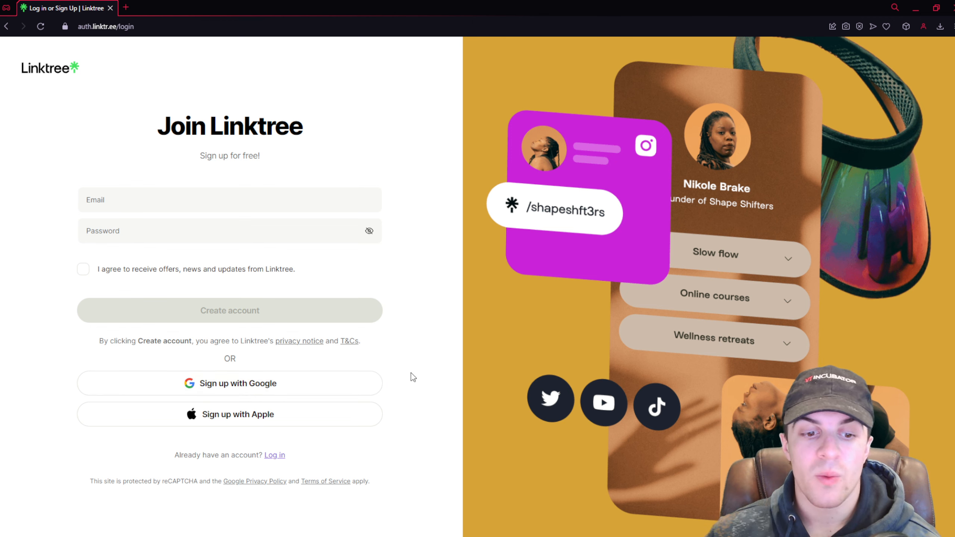
left_click(265, 384)
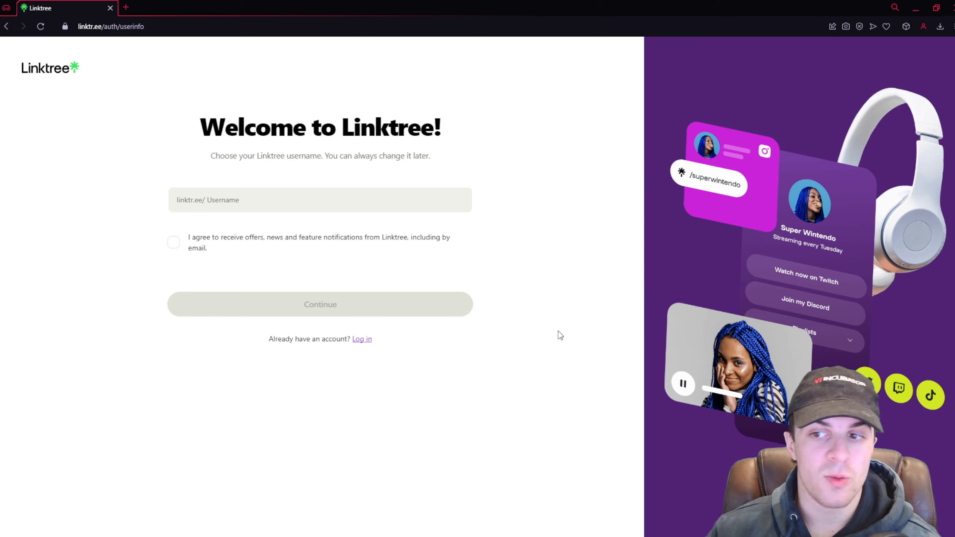
left_click(451, 208)
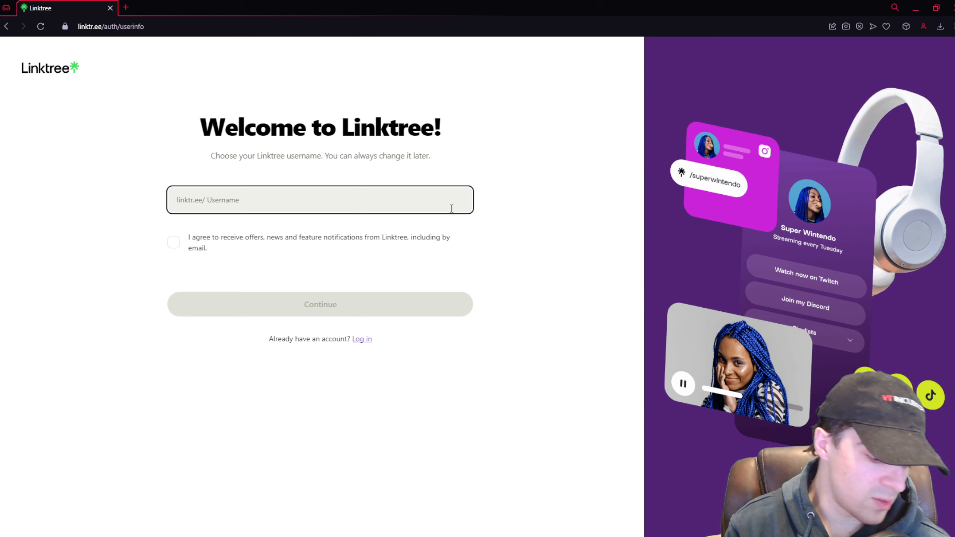
type("deeplaughs")
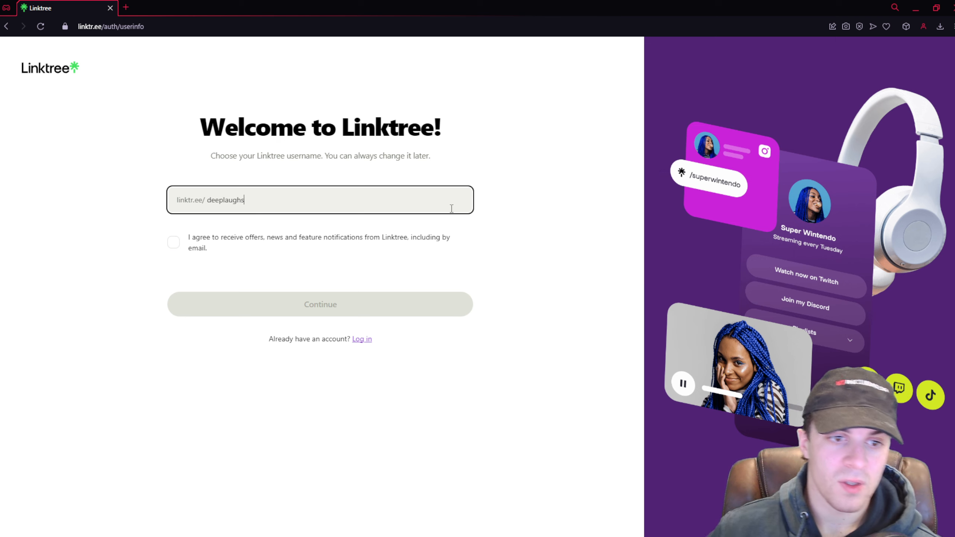
left_click(517, 164)
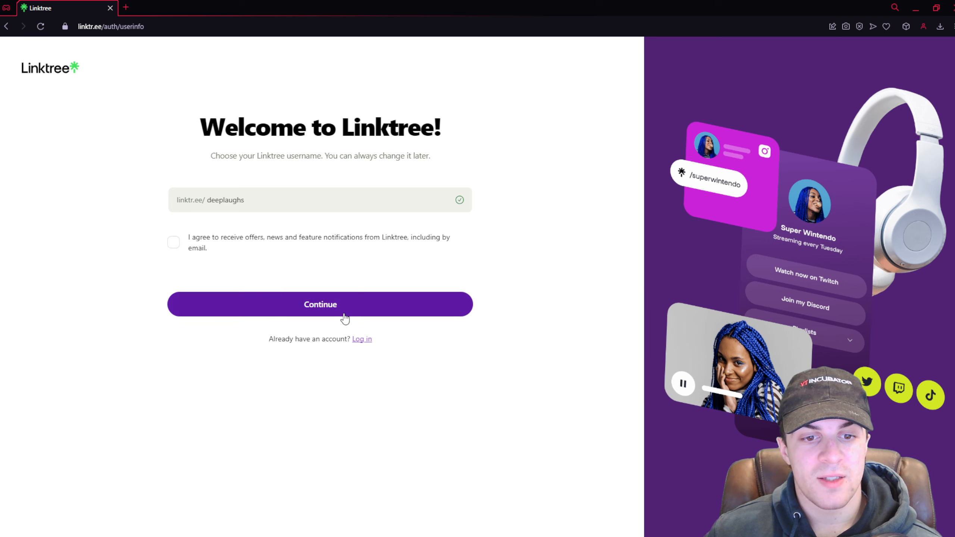
left_click(344, 318)
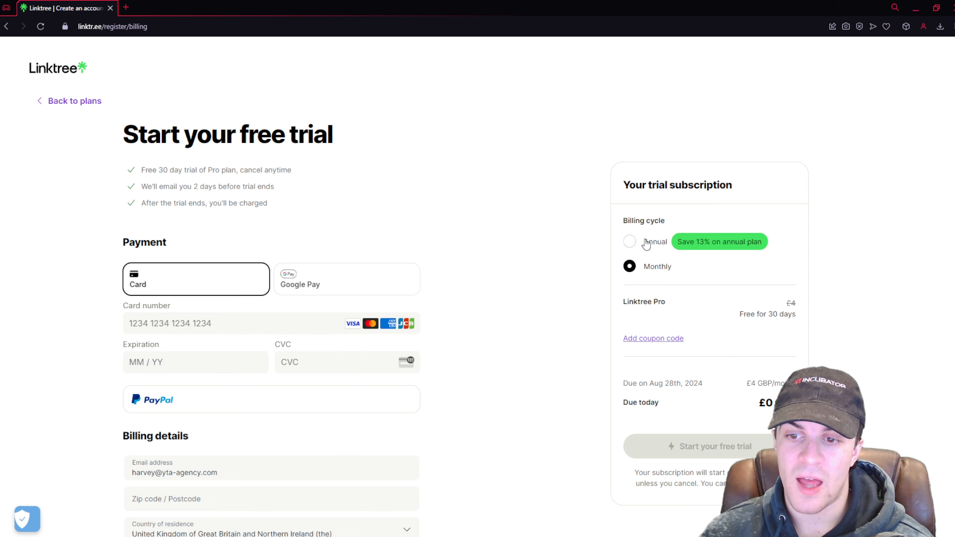
scroll(395, 245, "down", 1)
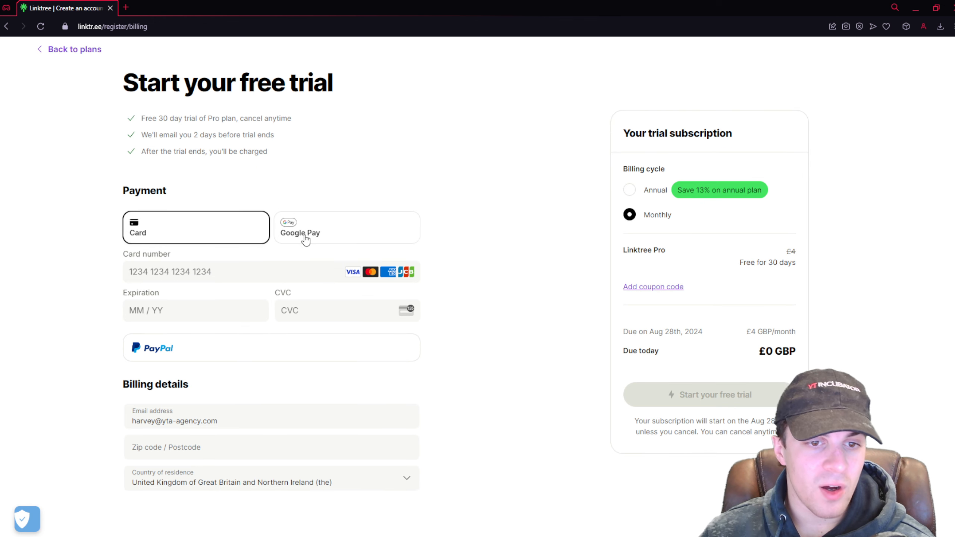
scroll(323, 267, "up", 1)
scroll(263, 314, "down", 1)
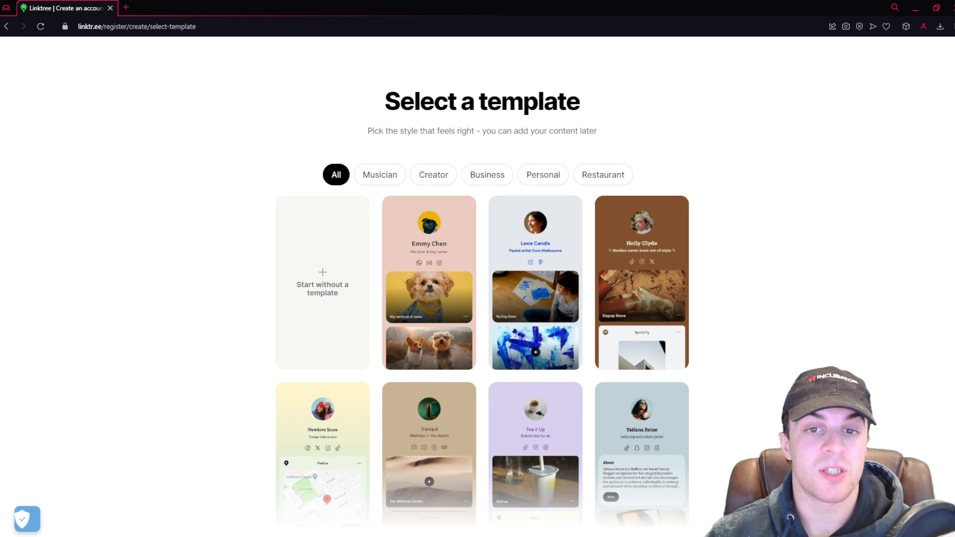
Browse the available templates in the Musician, Creator, Business, Personal and Restaurant categories.
scroll(483, 301, "down", 1)
scroll(482, 301, "up", 1)
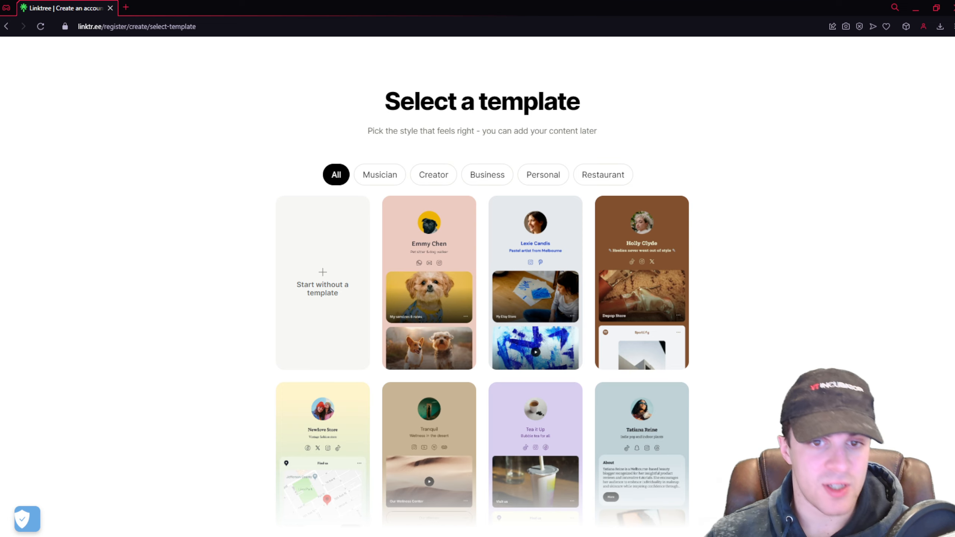
left_click(380, 175)
scroll(672, 429, "down", 3)
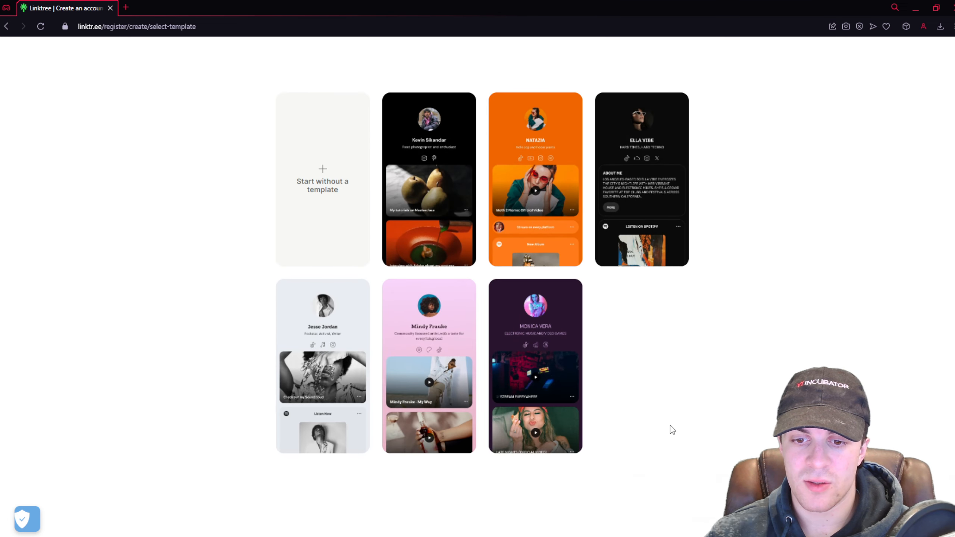
scroll(670, 426, "up", 3)
left_click(435, 176)
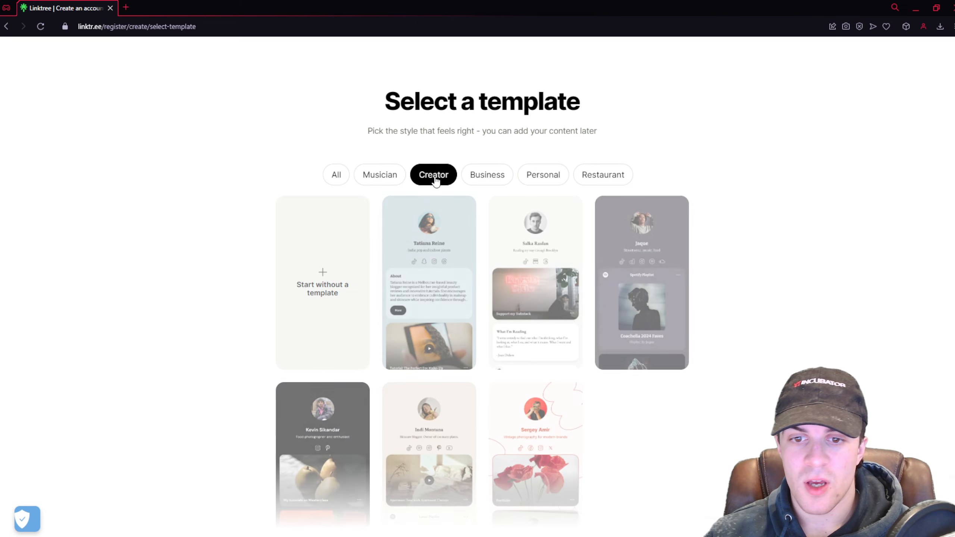
scroll(623, 314, "down", 3)
scroll(531, 189, "up", 3)
left_click(488, 175)
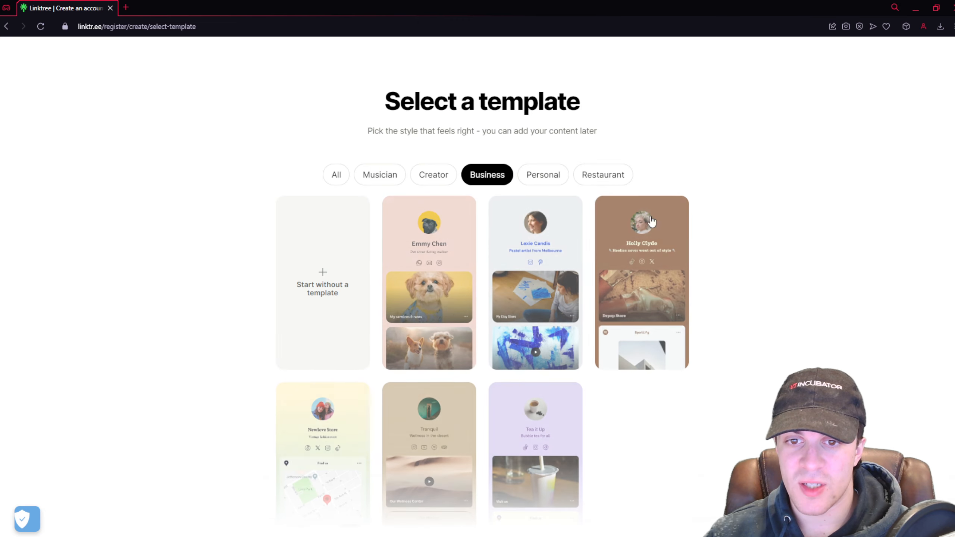
left_click(546, 177)
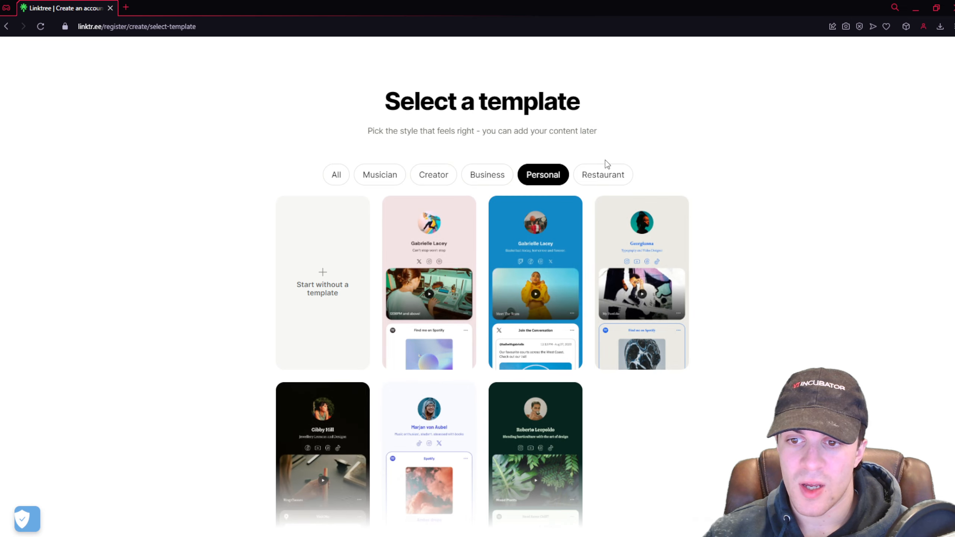
left_click(603, 175)
scroll(793, 319, "down", 3)
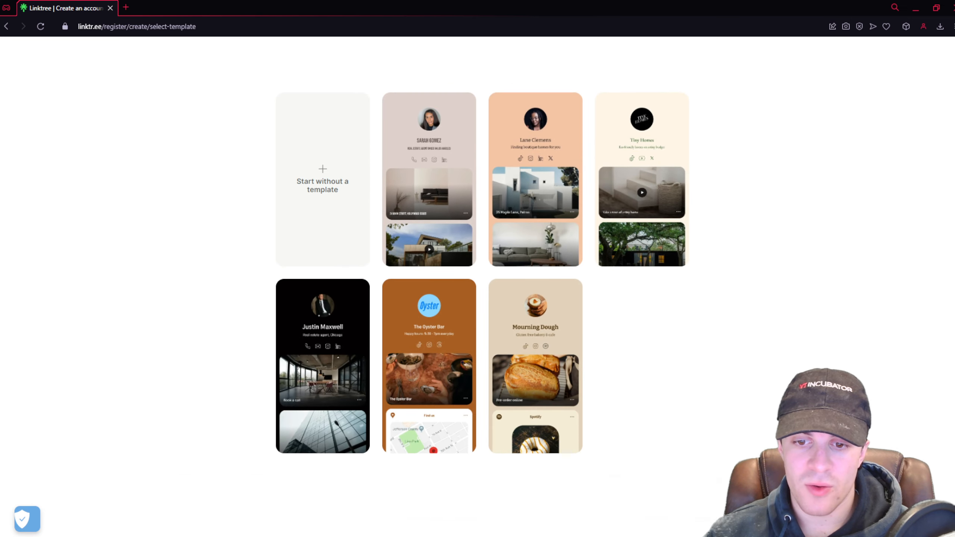
scroll(618, 194, "up", 3)
left_click(376, 181)
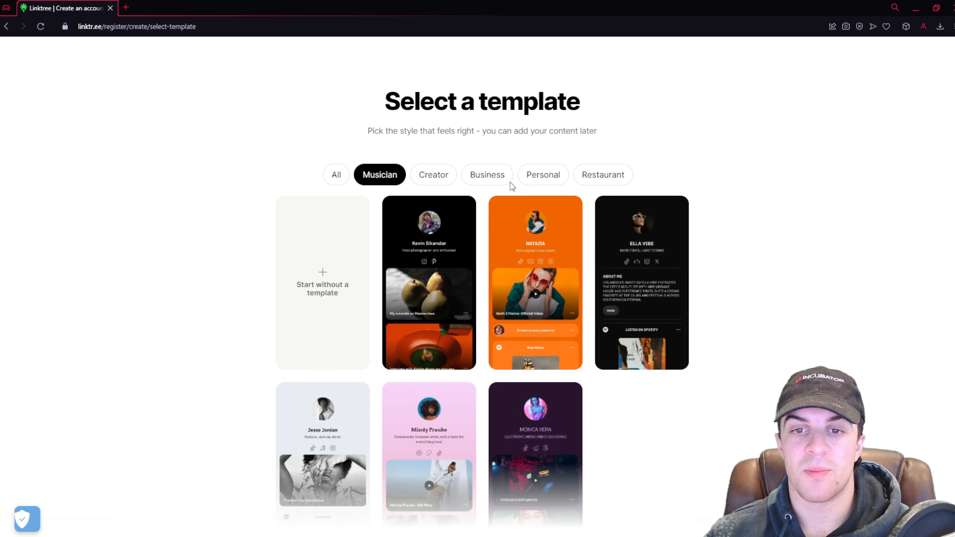
Select the pastel artist template in the Business category and look over the other business templates.
left_click(508, 180)
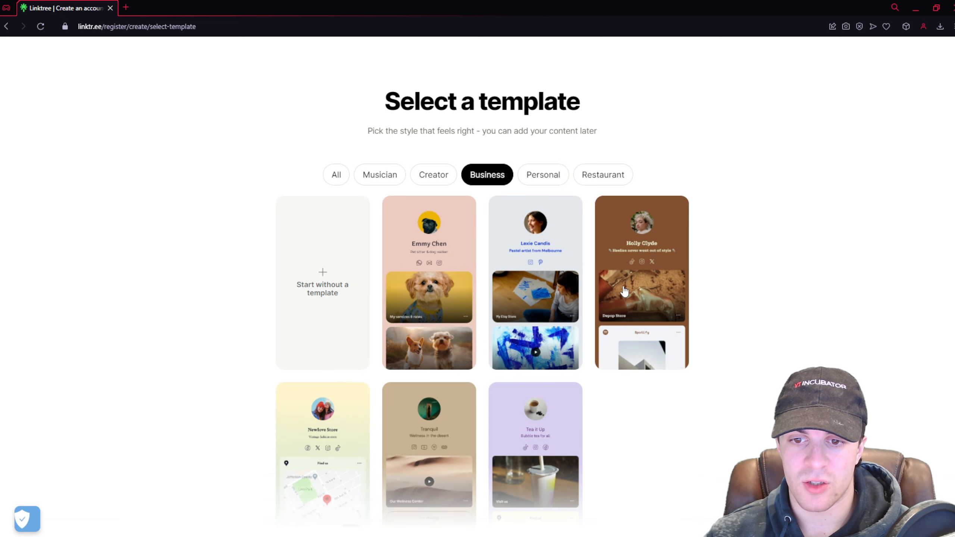
left_click(534, 259)
scroll(562, 342, "down", 3)
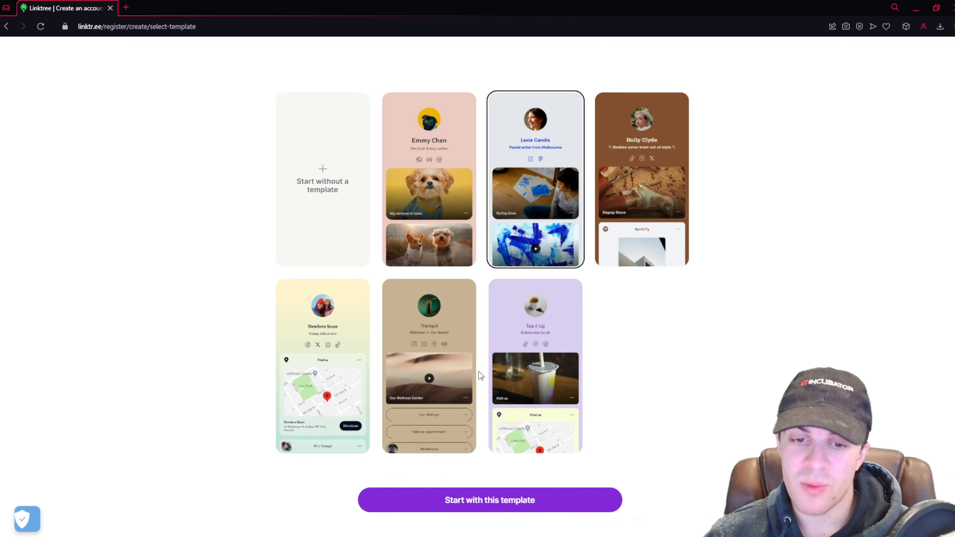
scroll(480, 375, "up", 3)
Choose the dark green plant-themed template from the Personal category and start with it.
left_click(548, 176)
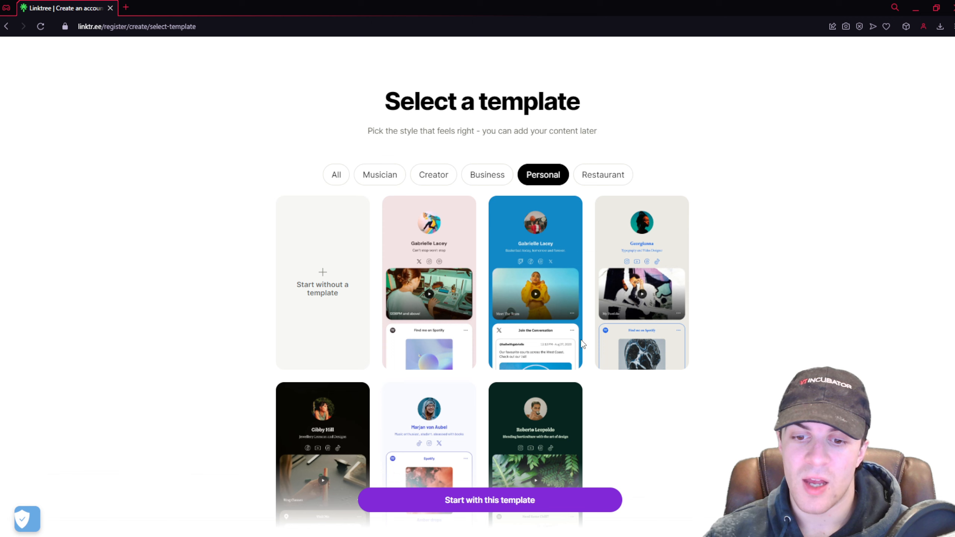
scroll(585, 324, "down", 1)
left_click(551, 397)
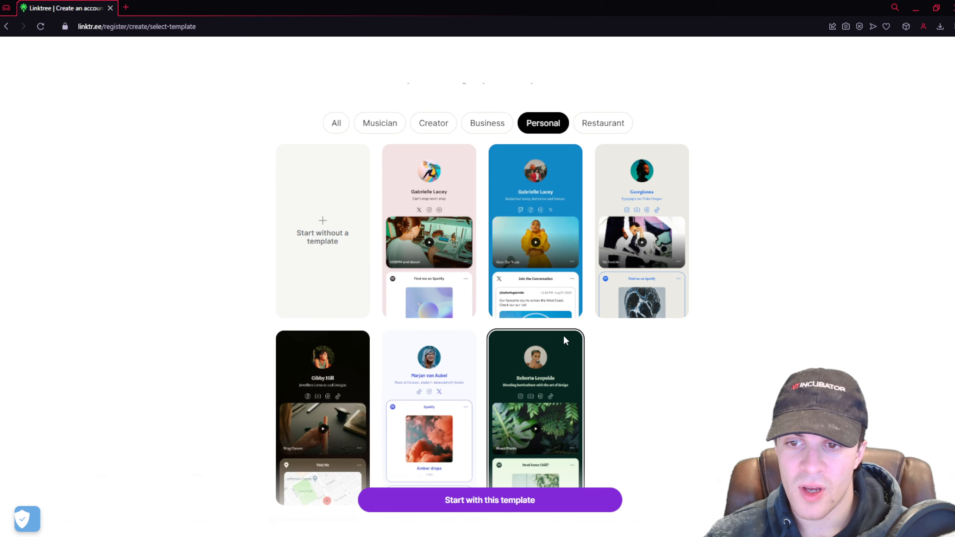
scroll(587, 339, "down", 1)
left_click(499, 505)
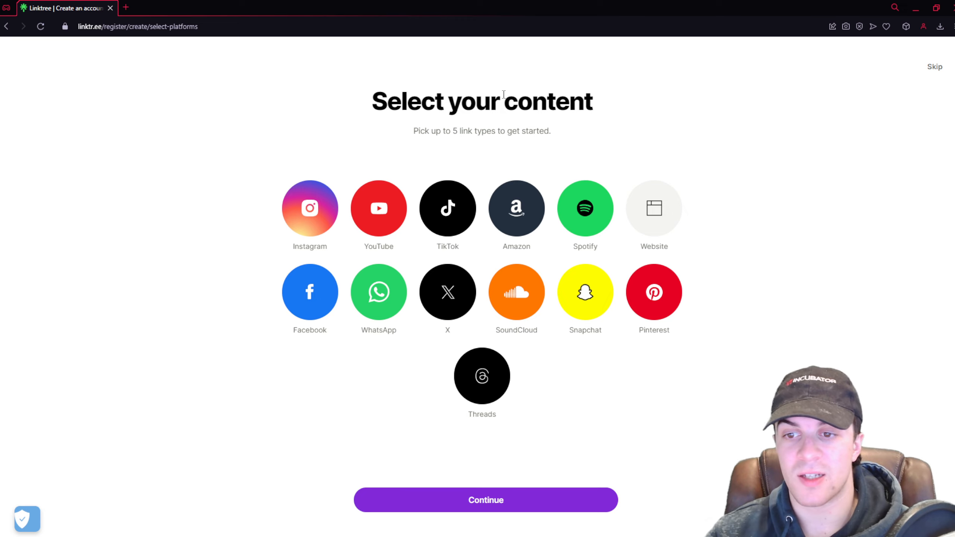
Select Website, Instagram and TikTok as the link types and continue to the link details.
left_click(663, 223)
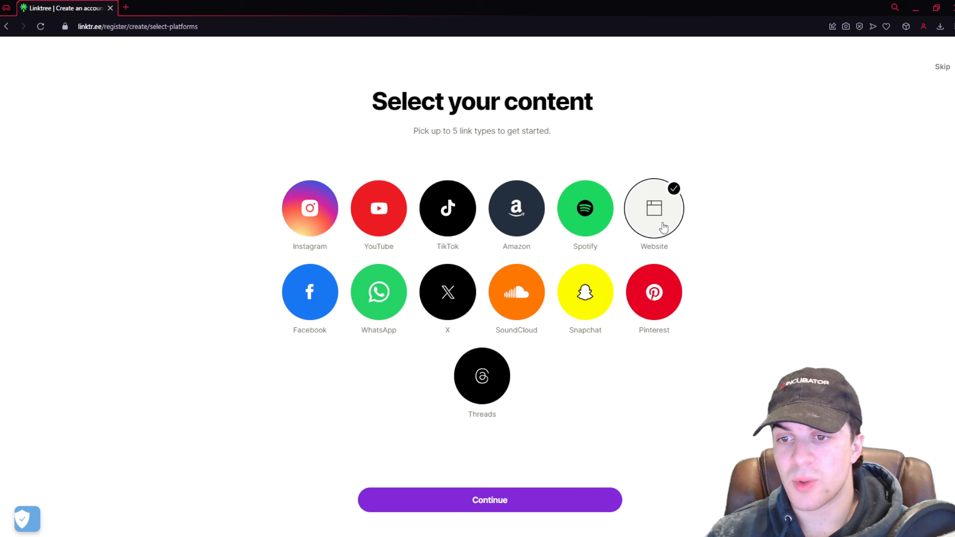
left_click(328, 213)
left_click(445, 212)
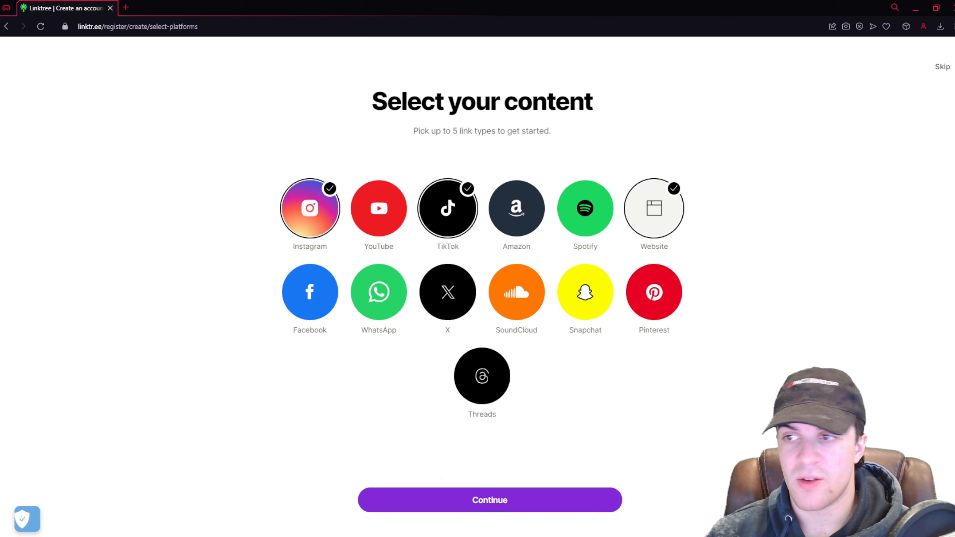
left_click(515, 504)
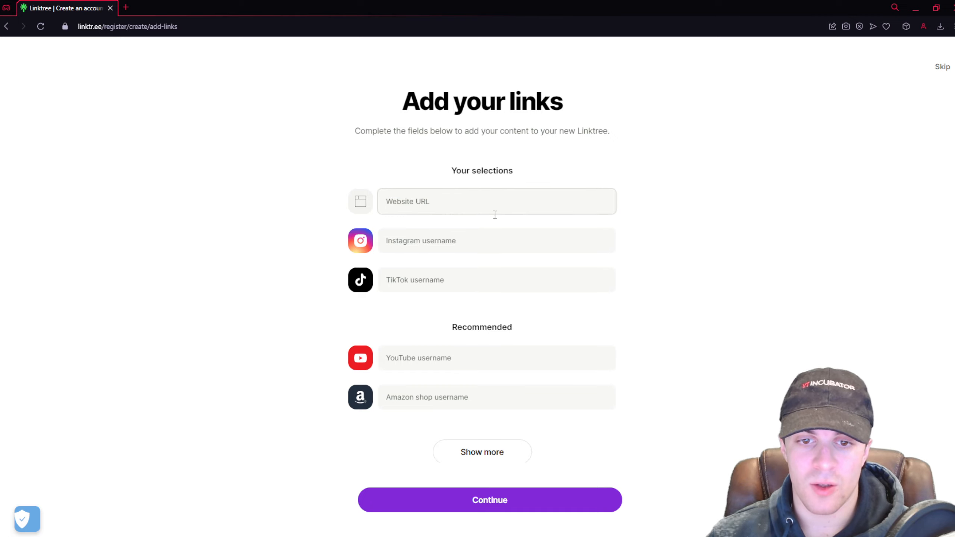
Leave the website and social username fields empty and continue to the profile details.
scroll(414, 265, "down", 1)
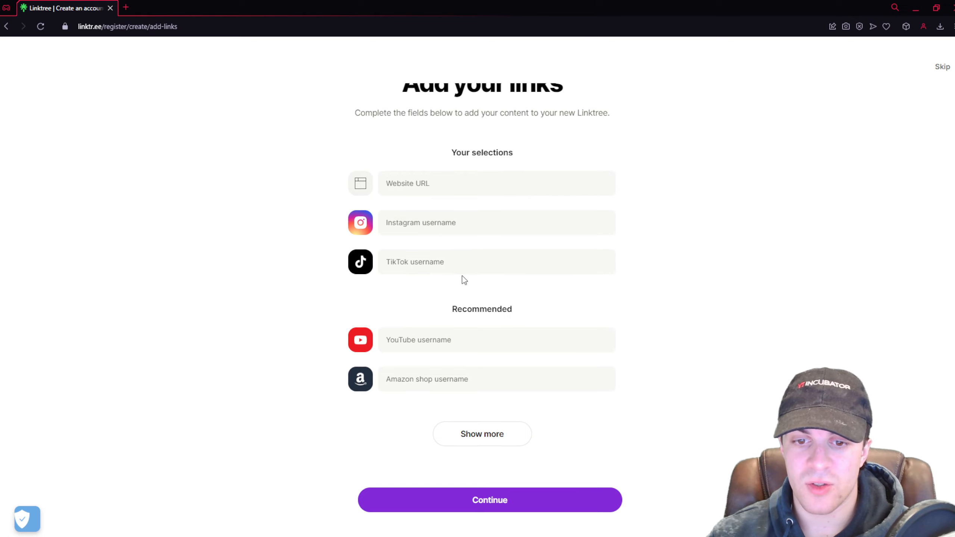
scroll(488, 361, "up", 1)
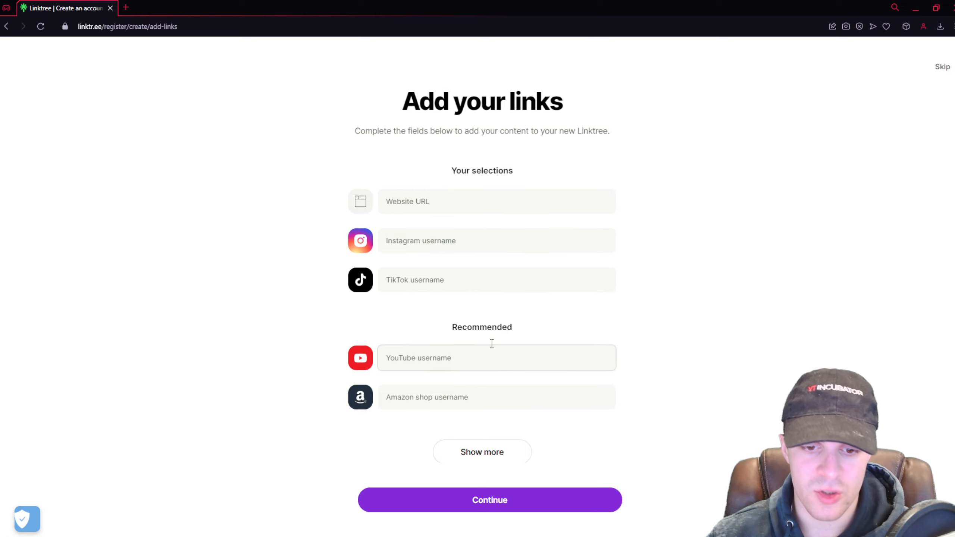
left_click(508, 509)
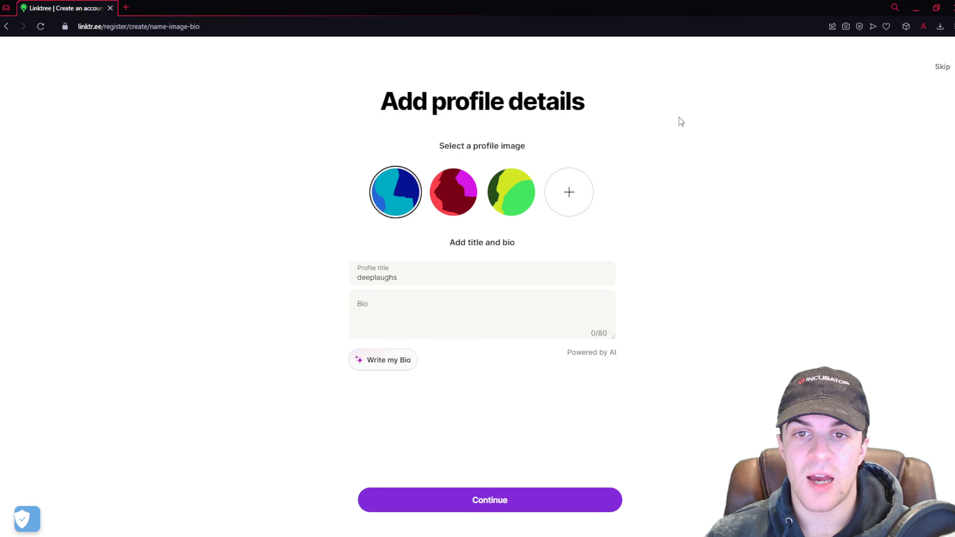
Upload a portrait photo as the custom profile image.
left_click_drag(371, 103, 598, 111)
left_click(517, 100)
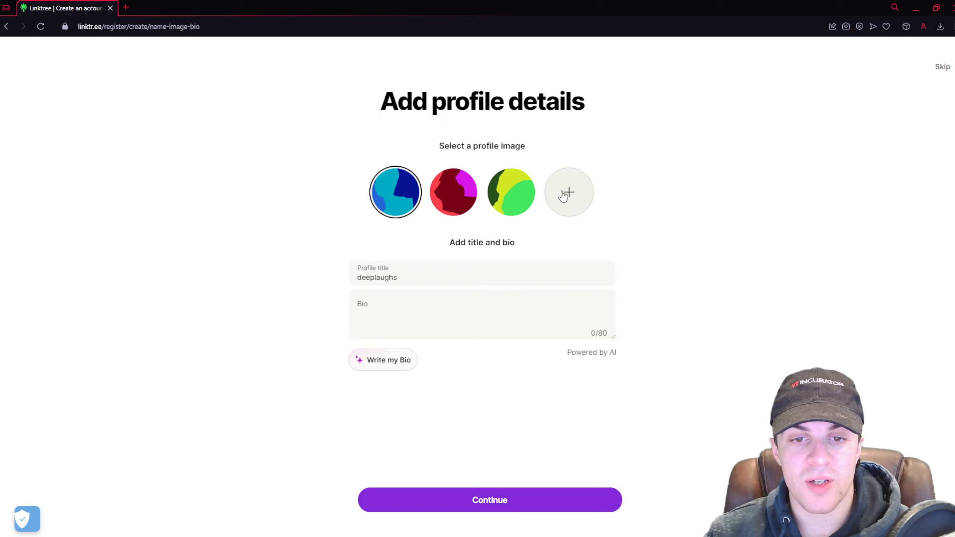
left_click(578, 205)
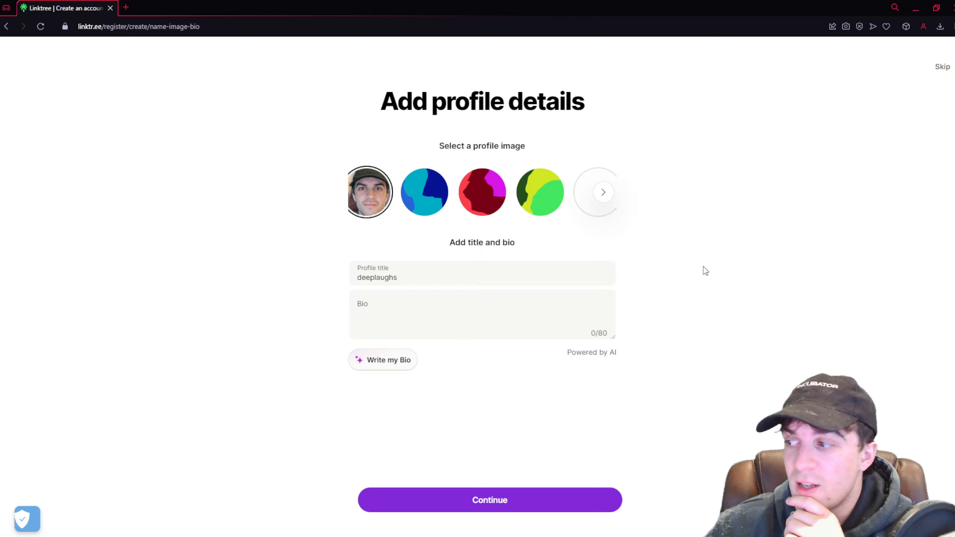
left_click(607, 313)
Replace the profile title with "Welcome".
left_click_drag(413, 275, 295, 285)
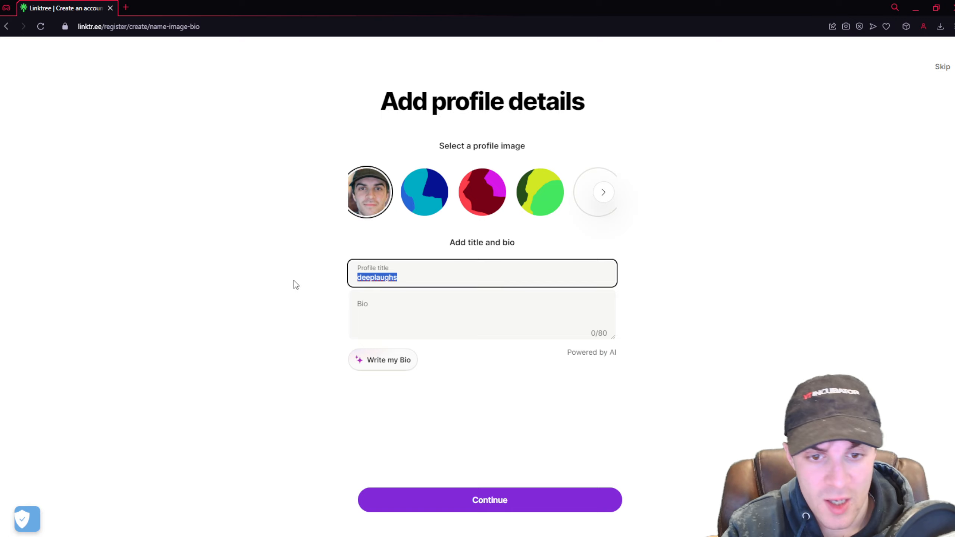
type("Welcome")
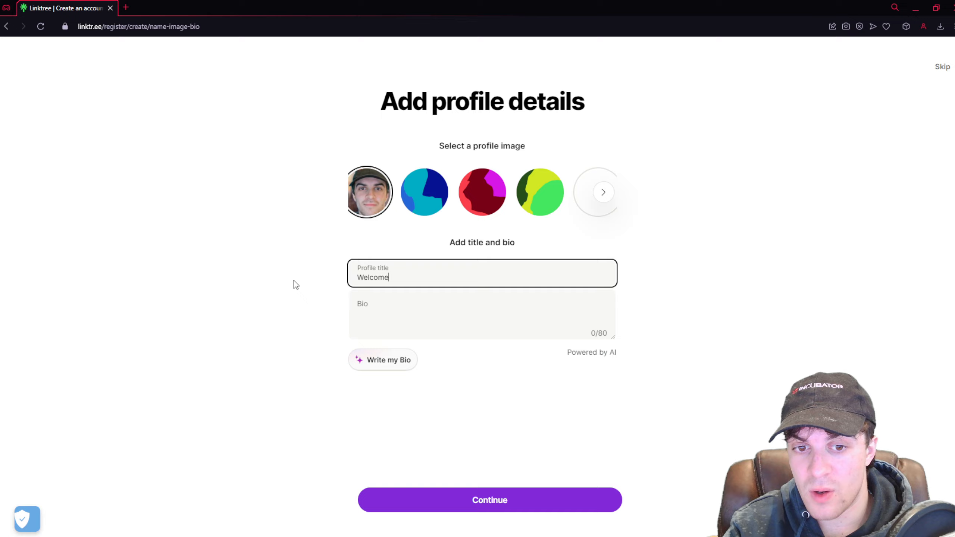
key("Tab")
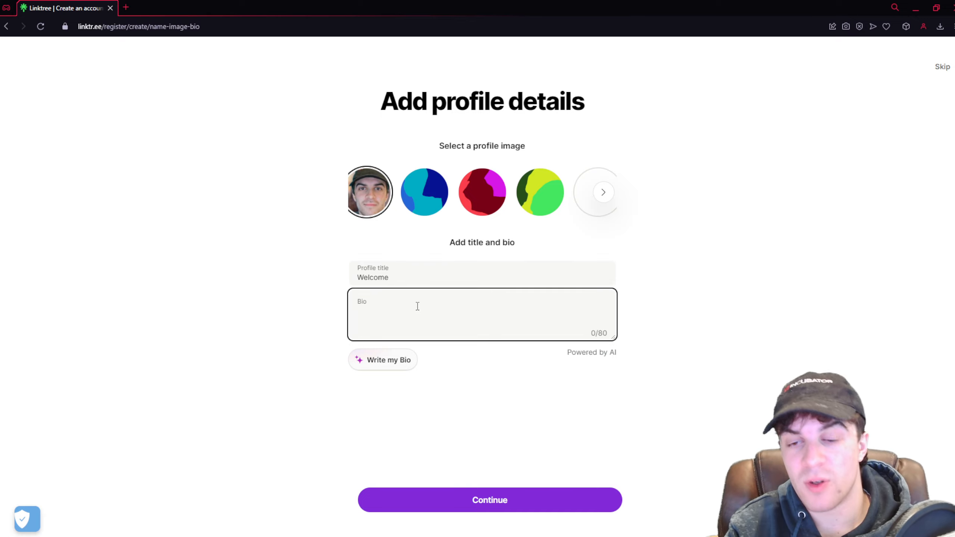
Generate a bio with AI and replace it with "Hello, welcome to my youtube Linktree. I hope you find the link you want.".
left_click(374, 369)
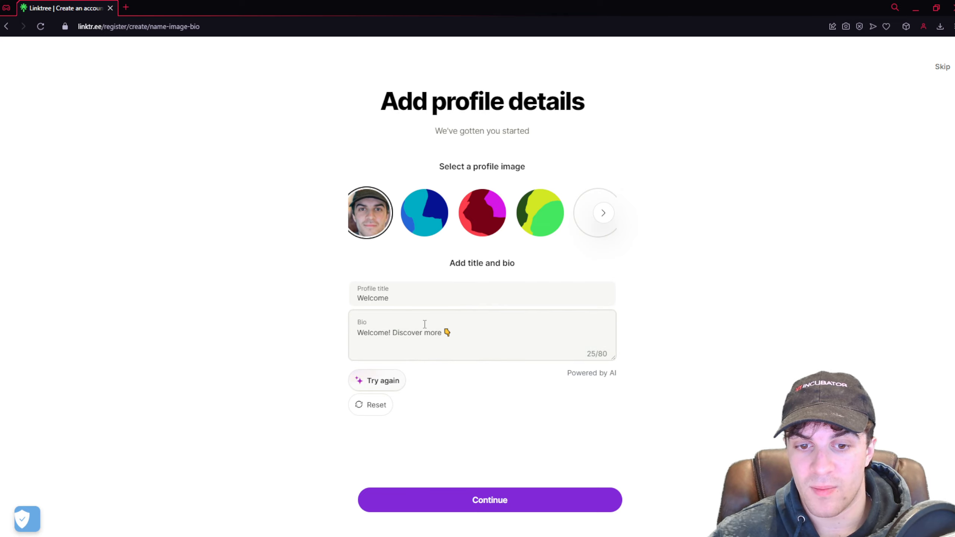
left_click_drag(467, 334, 356, 344)
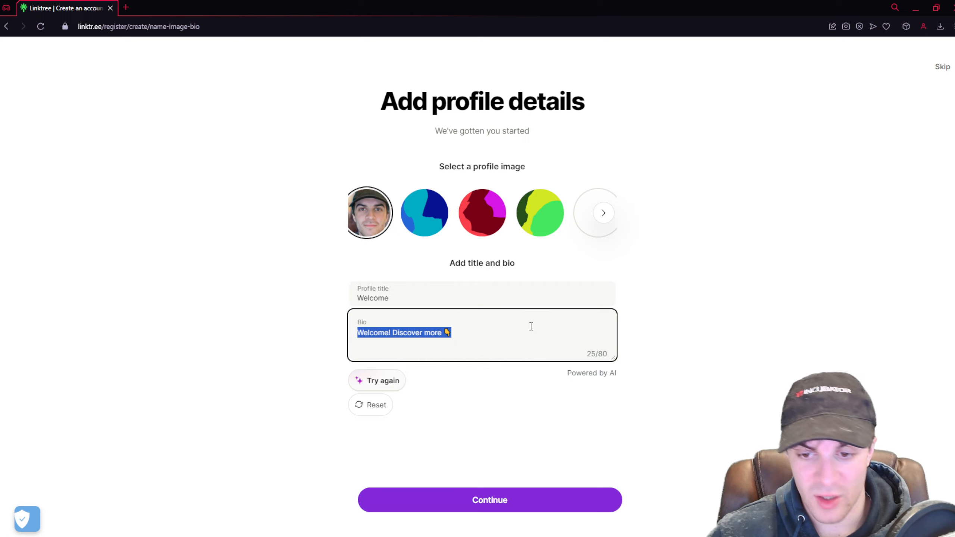
type("He")
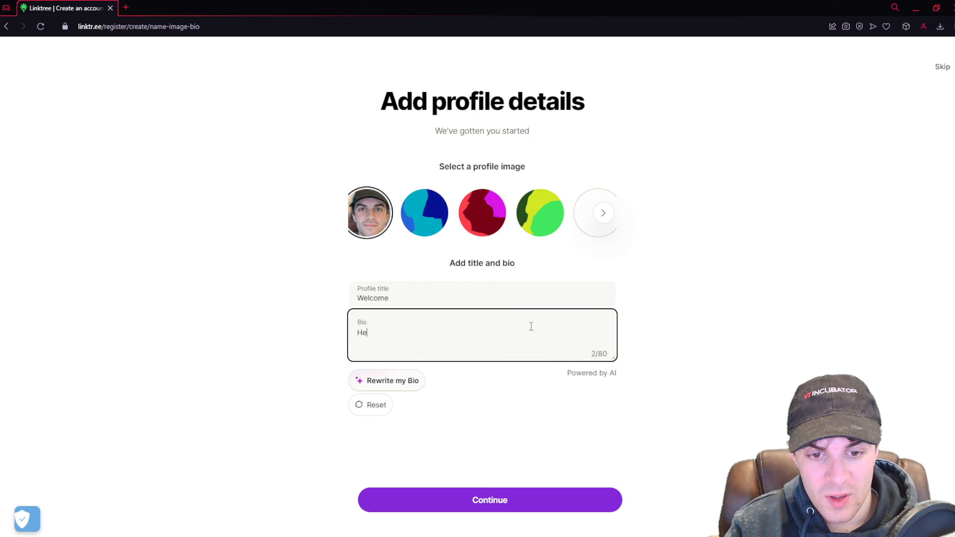
type("llo,")
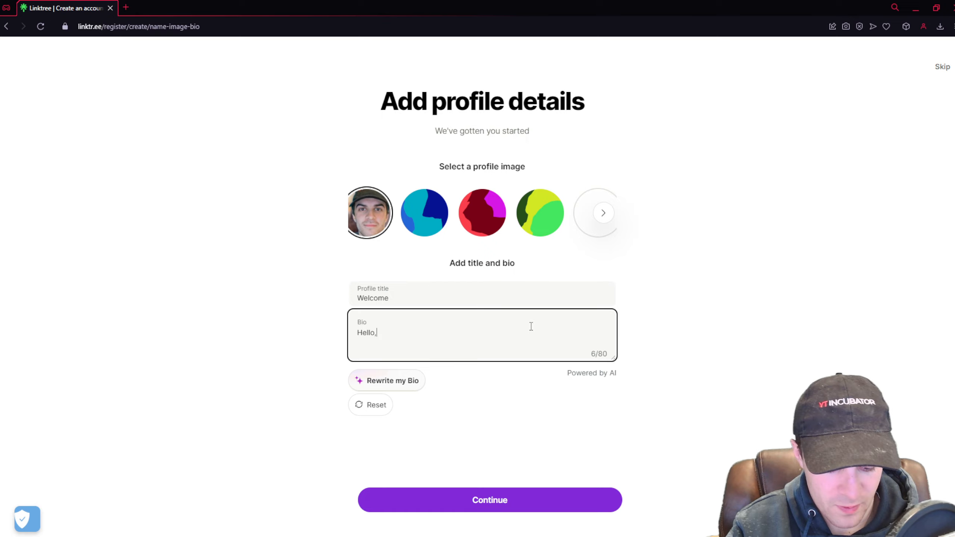
type(" welcome to my ")
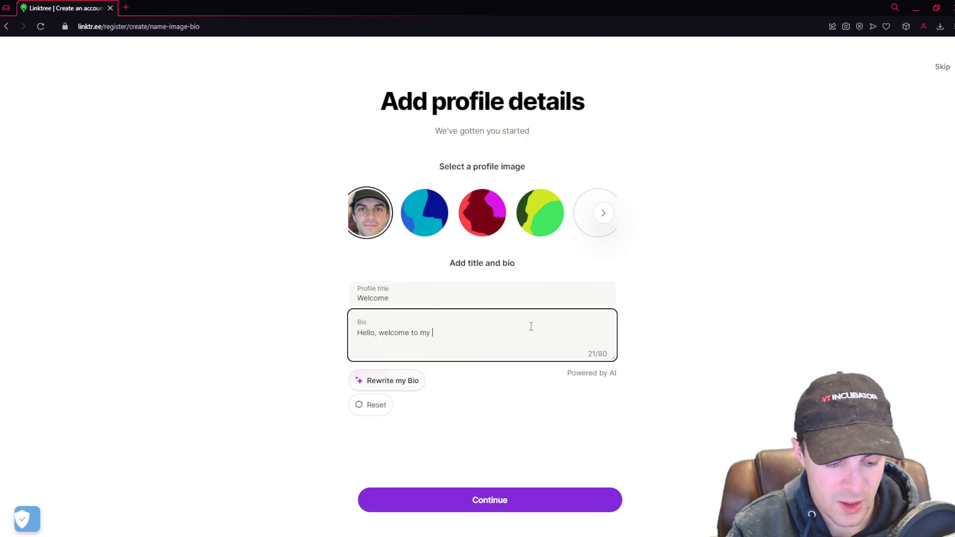
type("youtube Linkt")
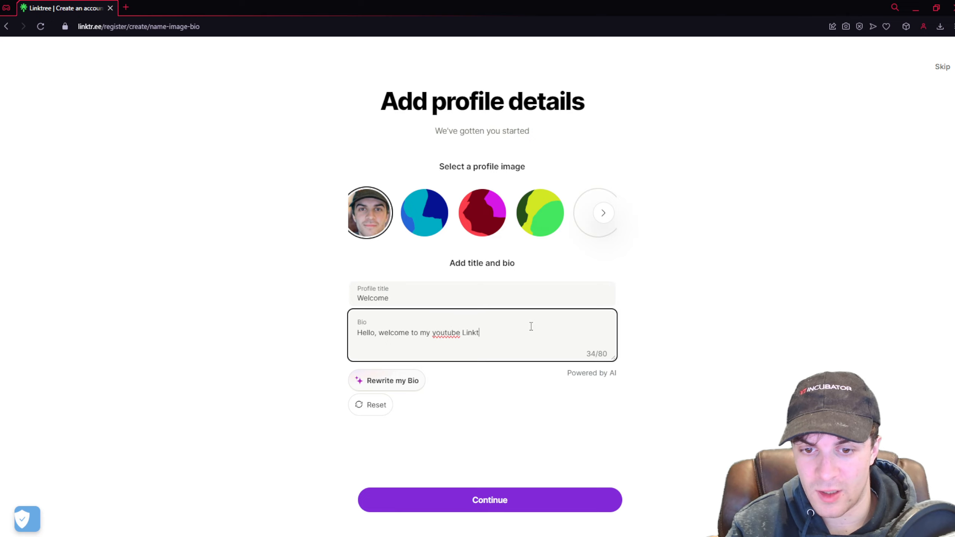
type("ree. I ")
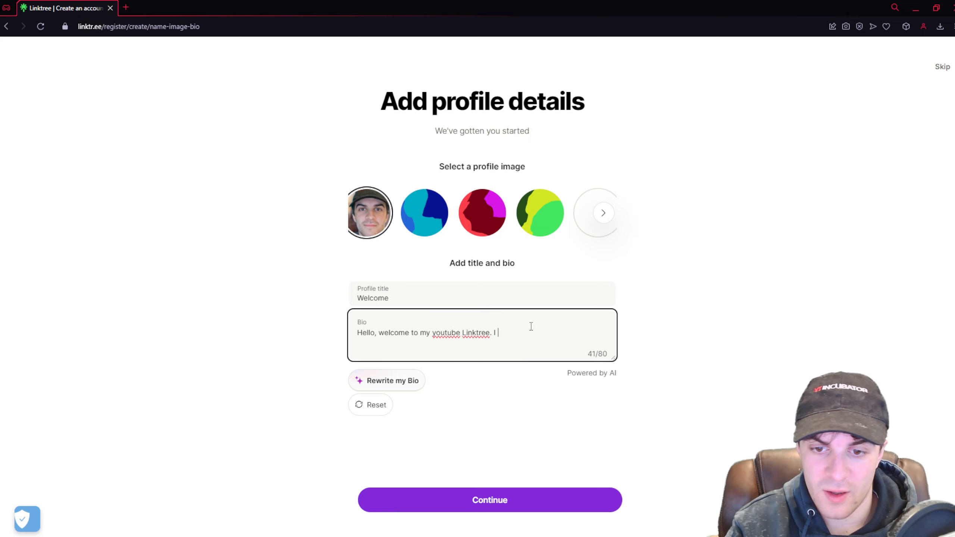
type("hope you find thel")
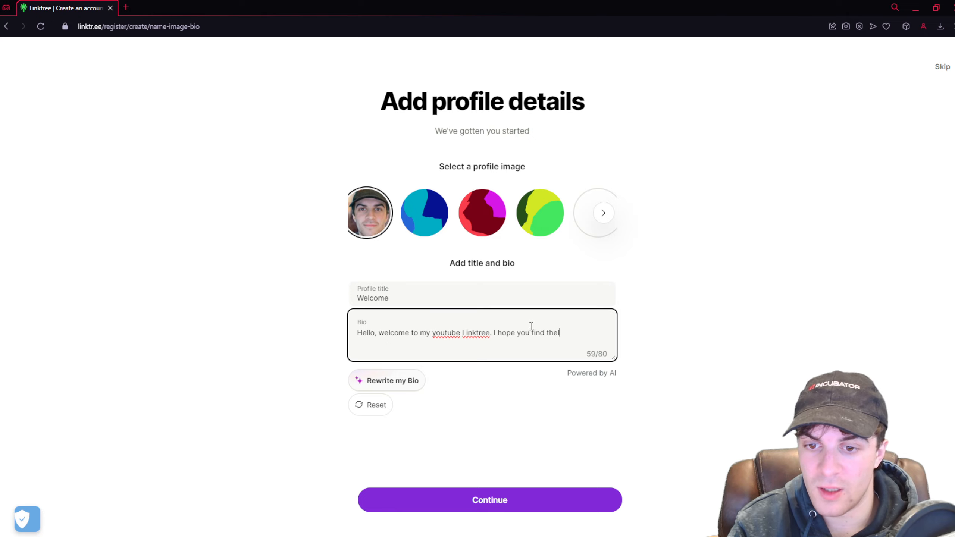
key("BackSpace")
type(" link you want,")
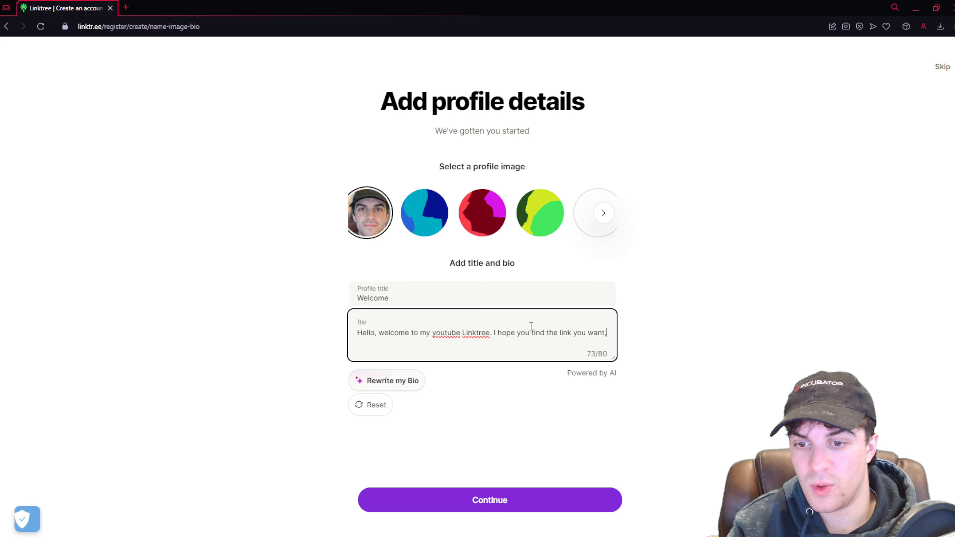
type(".")
left_click(717, 350)
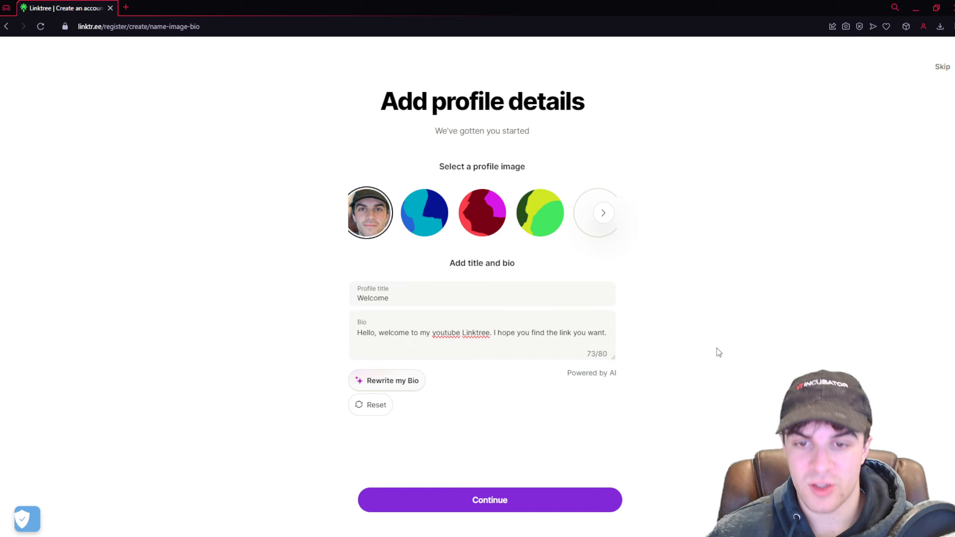
Finish the profile setup and copy the live Linktree URL from the admin page.
left_click(483, 502)
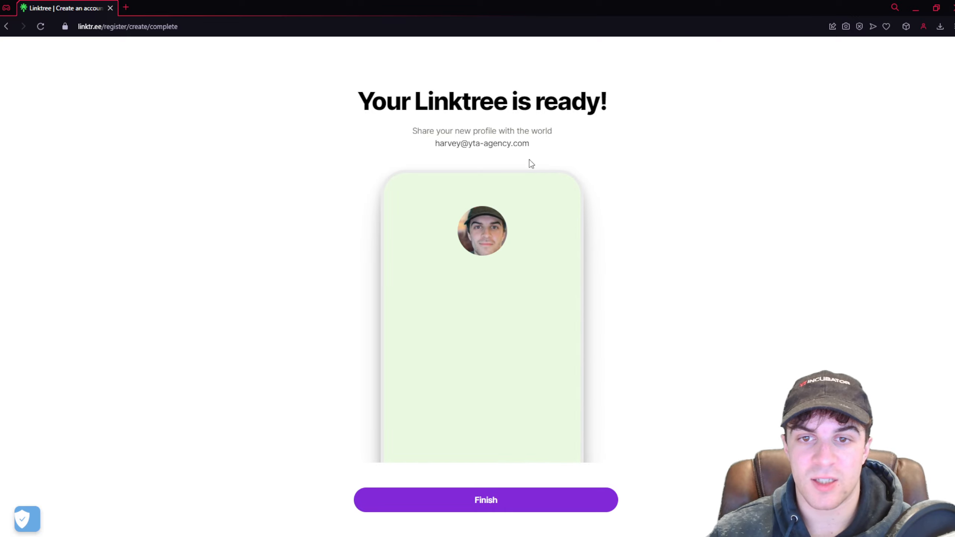
left_click(522, 504)
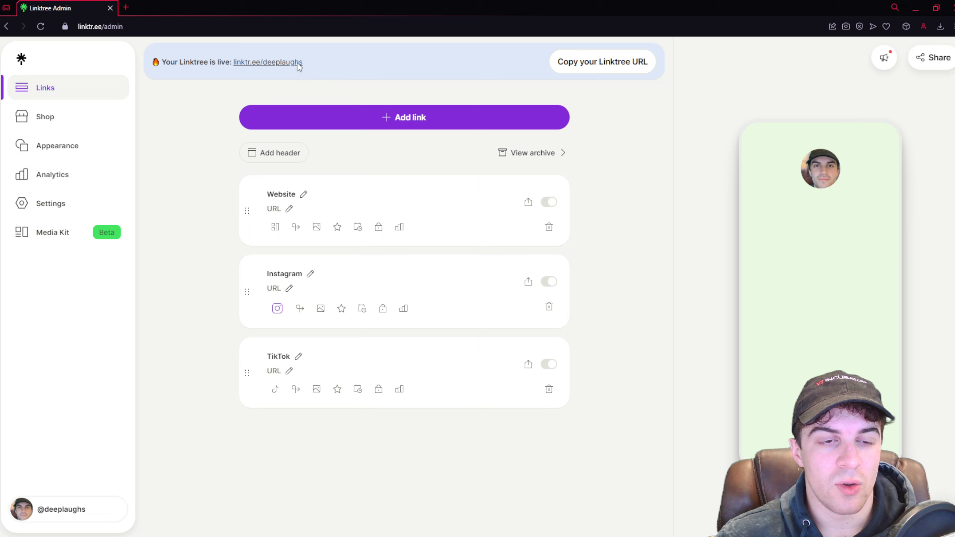
left_click_drag(304, 66, 227, 60)
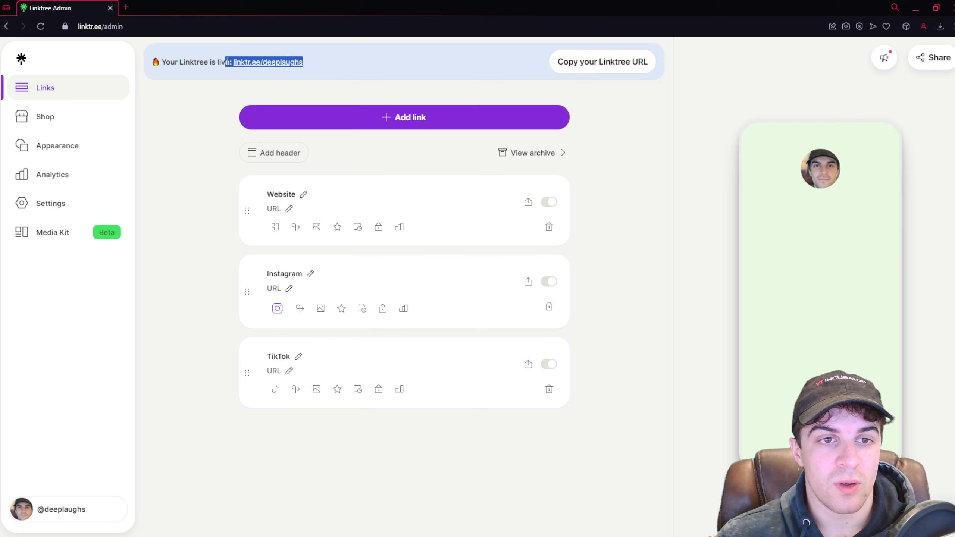
left_click(612, 72)
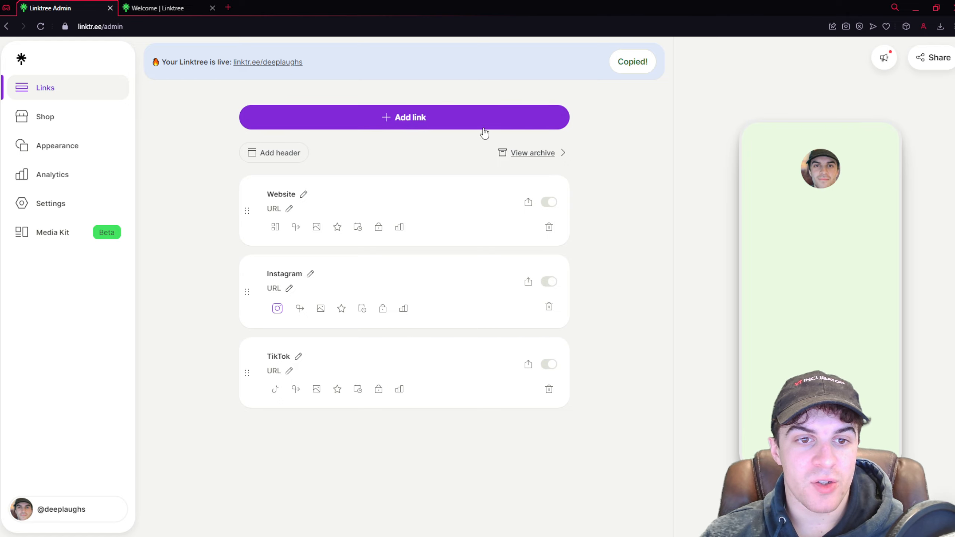
Start adding a link and examine the suggested apps and the full catalogue of content, monetization and audience-growth link apps.
left_click(371, 128)
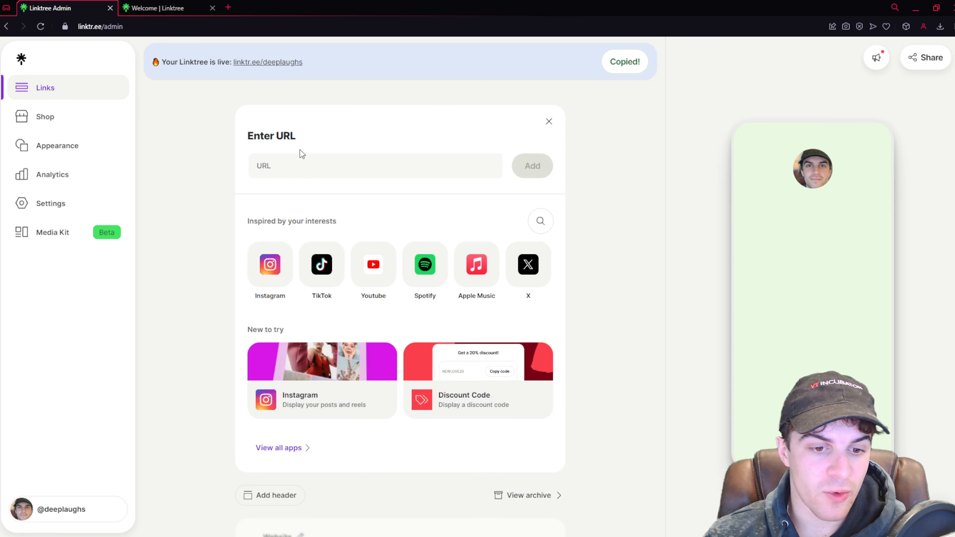
scroll(361, 201, "down", 2)
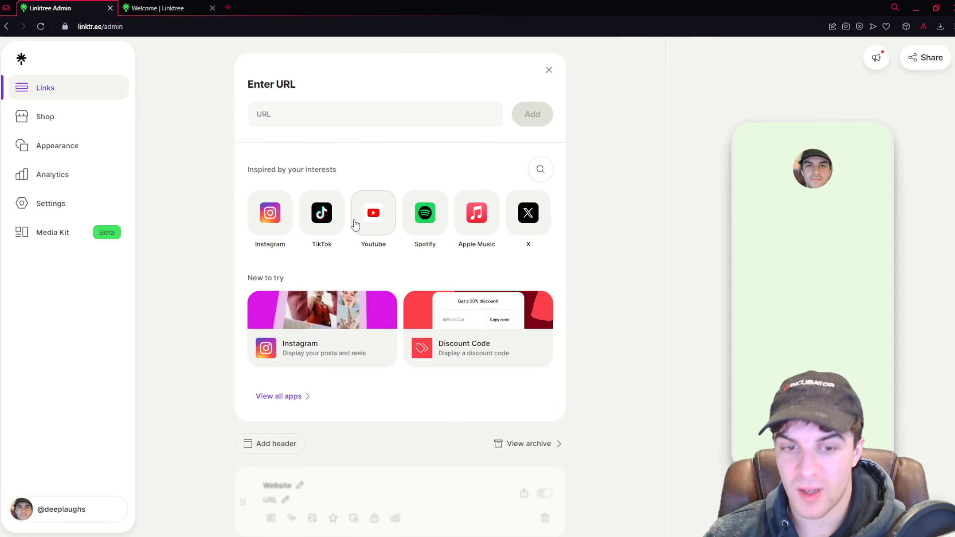
scroll(305, 215, "up", 2)
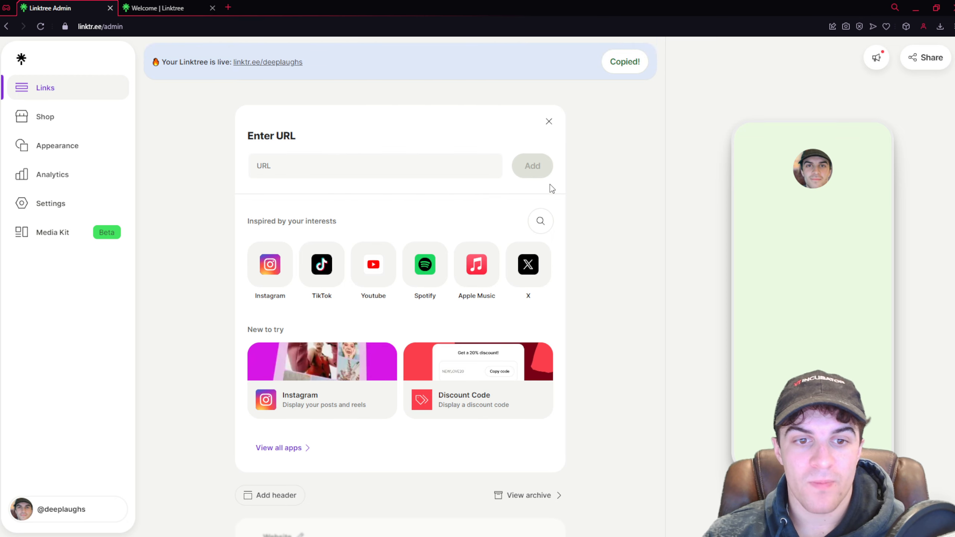
scroll(349, 241, "down", 1)
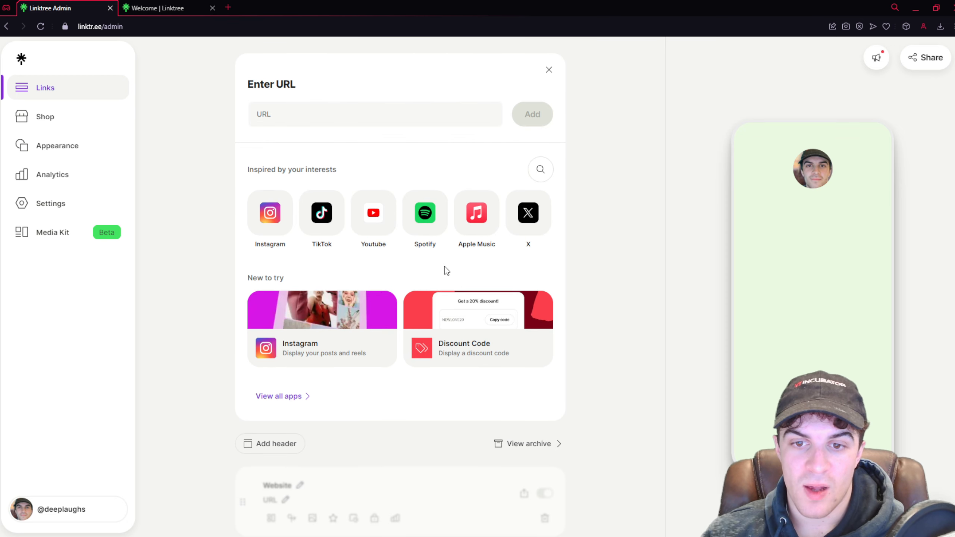
scroll(432, 226, "down", 2)
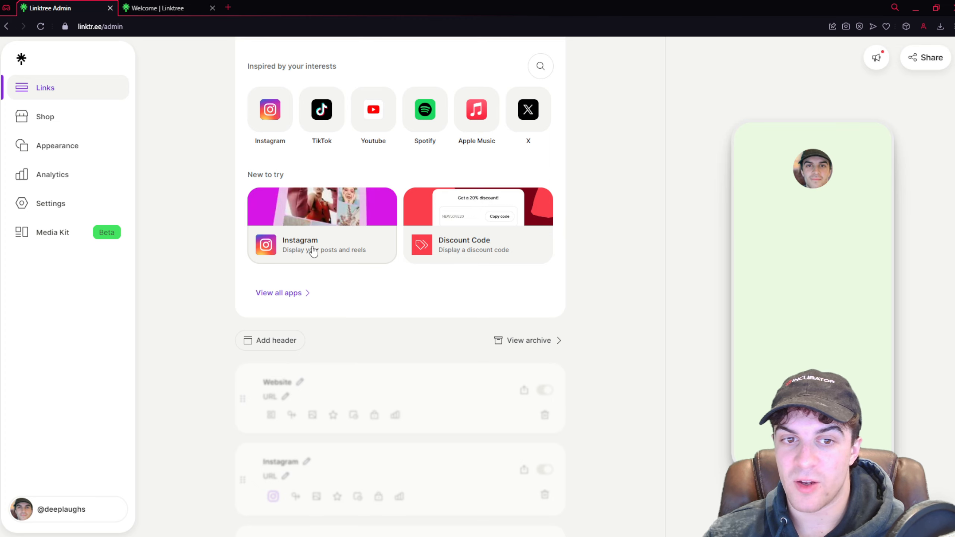
left_click(291, 299)
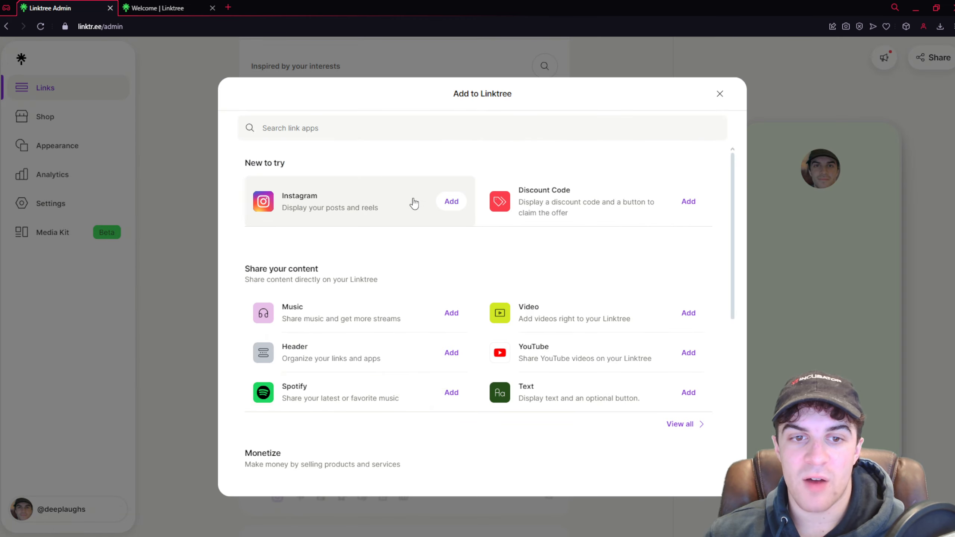
scroll(736, 246, "down", 2)
scroll(720, 239, "up", 2)
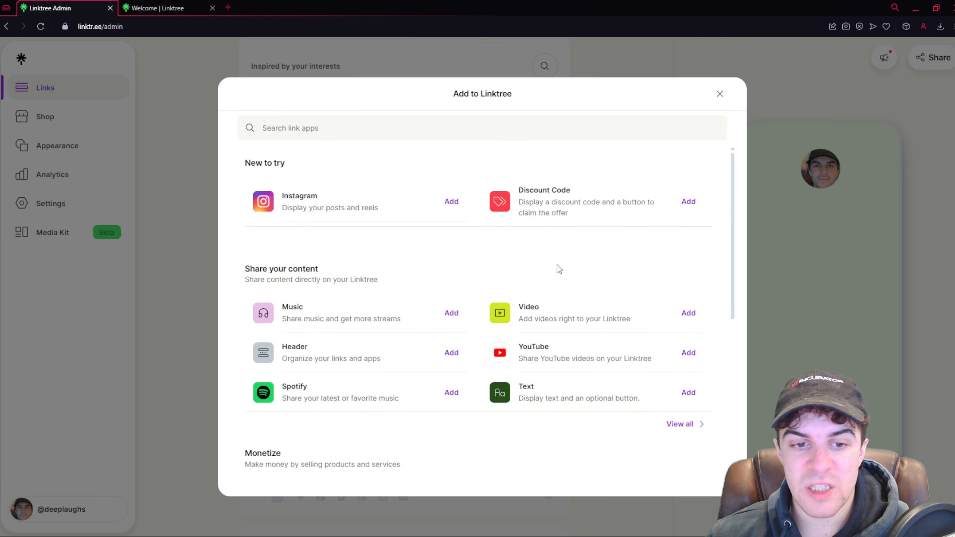
scroll(557, 265, "down", 1)
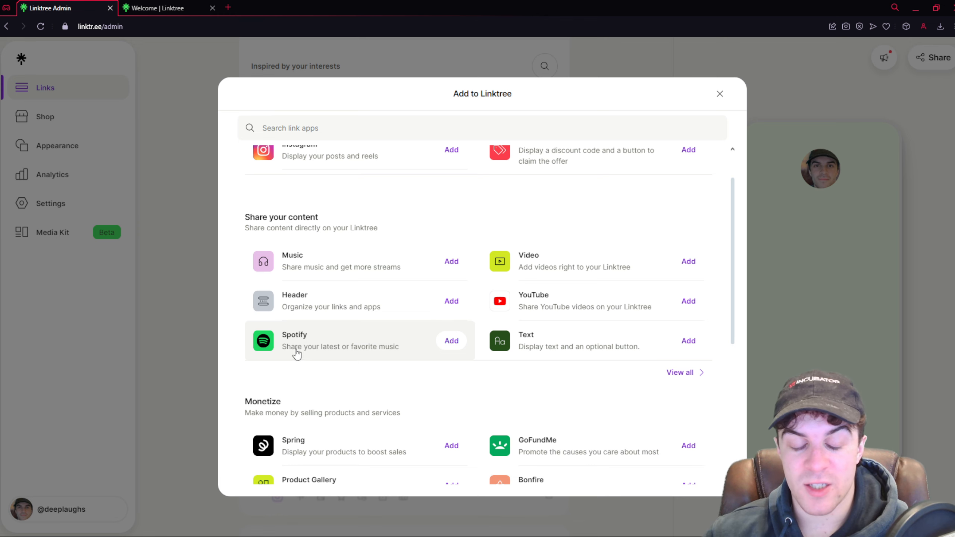
scroll(331, 338, "down", 1)
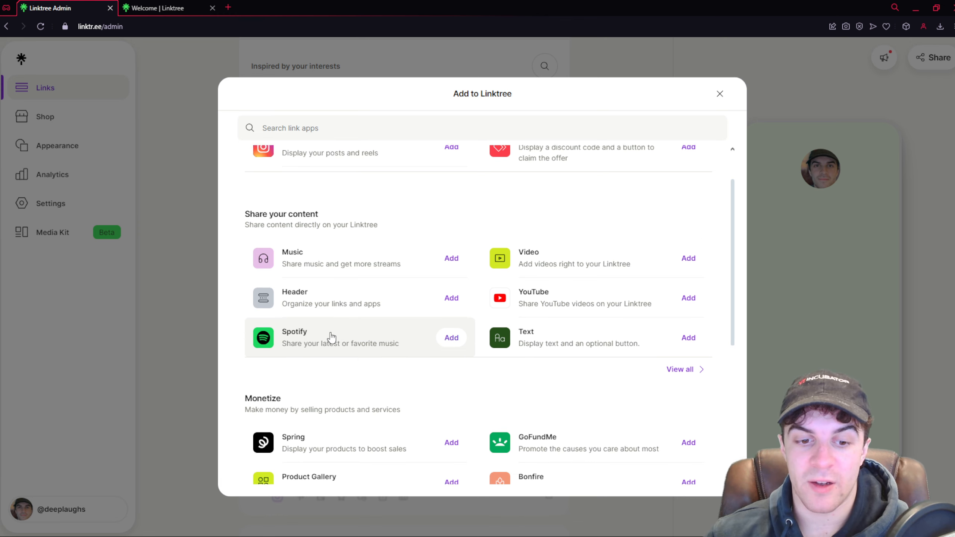
scroll(331, 338, "down", 3)
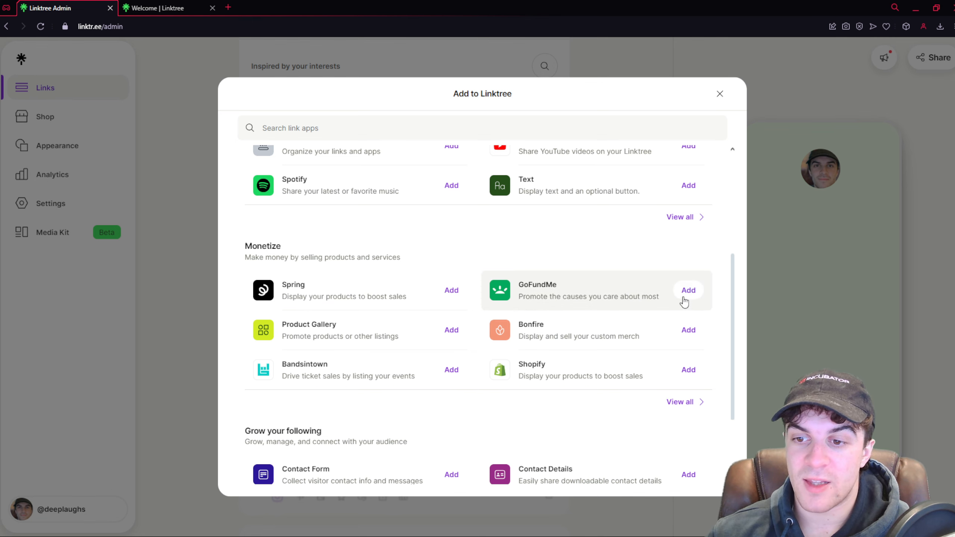
scroll(583, 324, "down", 2)
scroll(483, 298, "up", 1)
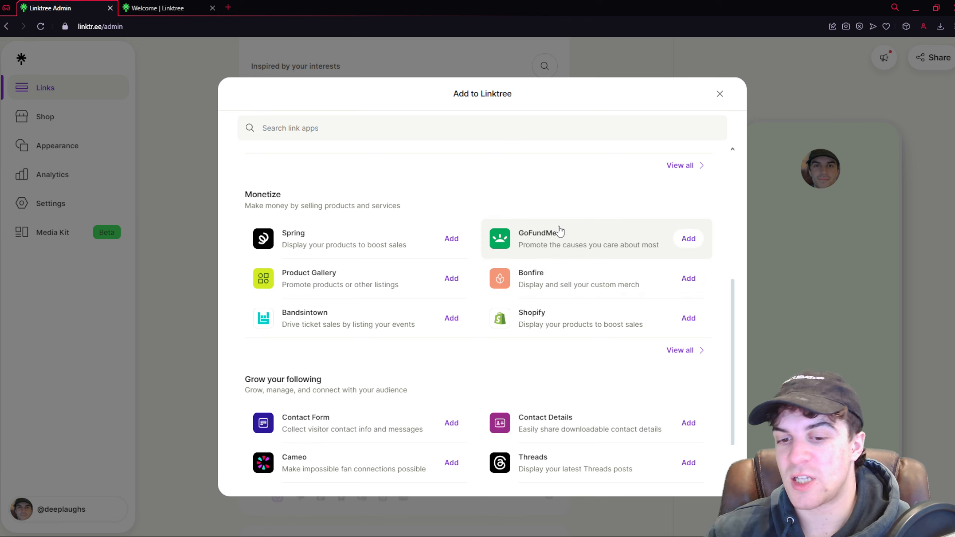
scroll(511, 305, "down", 1)
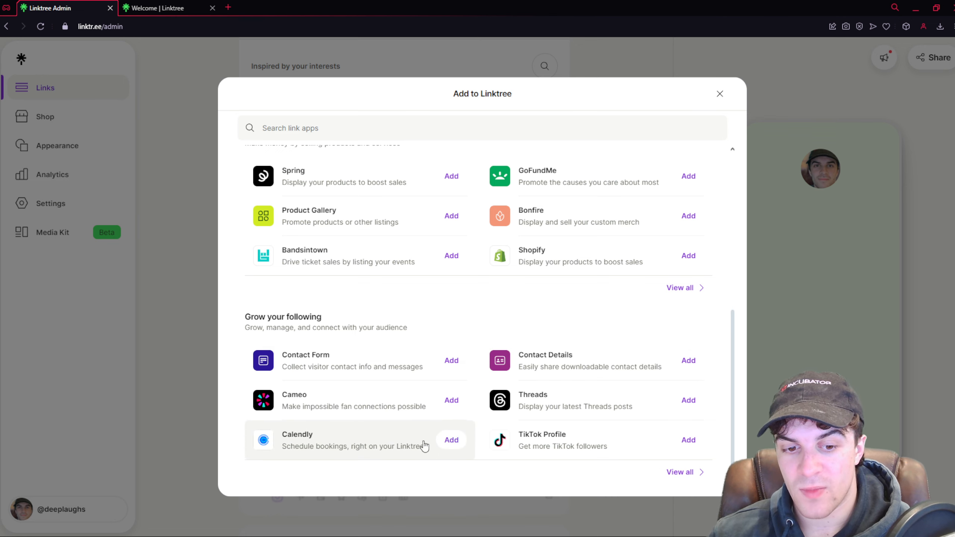
Add a Calendly link that embeds the calendar on the Linktree and uses the Classic layout.
left_click(388, 442)
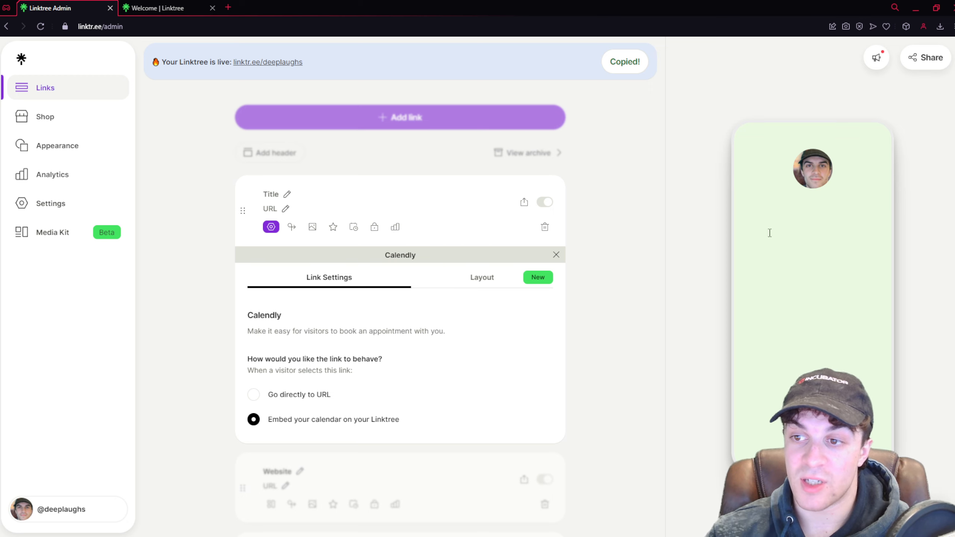
left_click(307, 394)
left_click(309, 422)
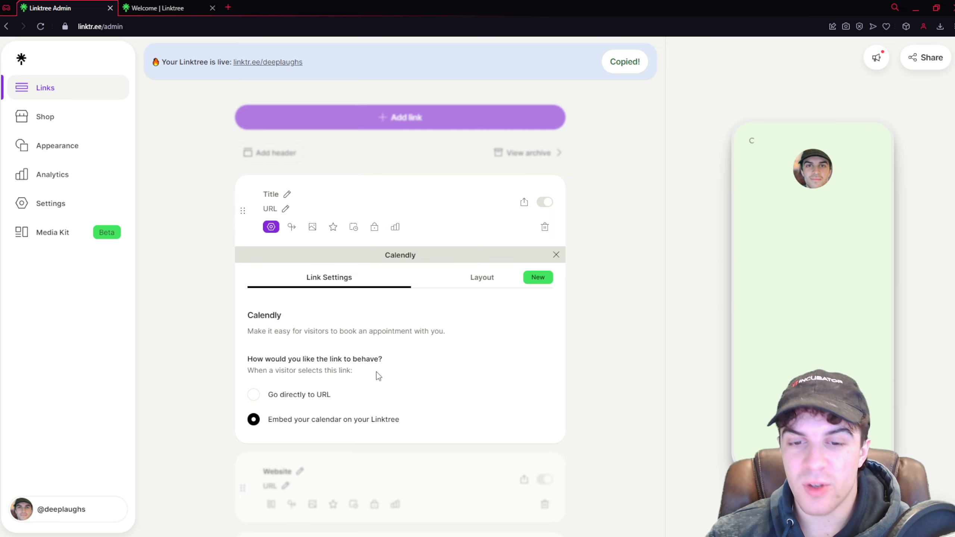
left_click(463, 285)
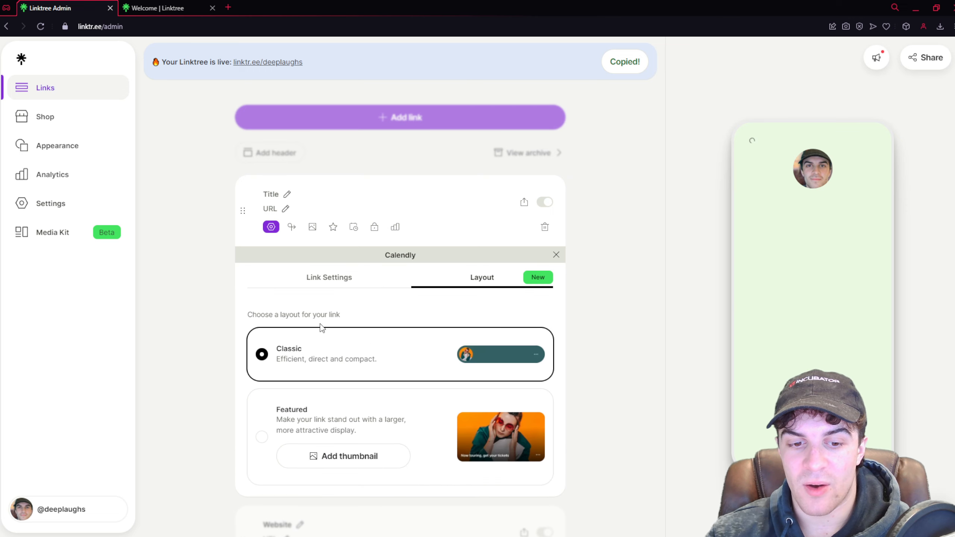
left_click(289, 367)
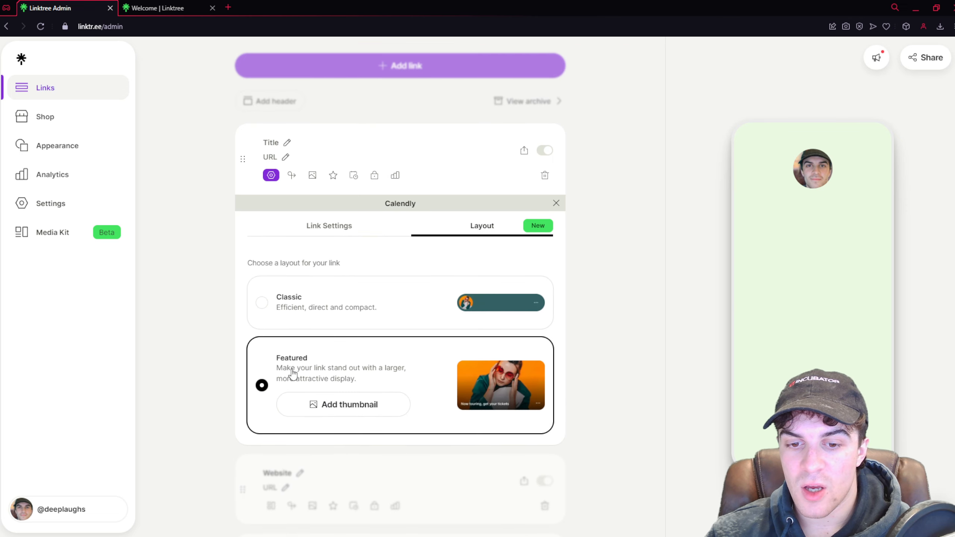
left_click(290, 305)
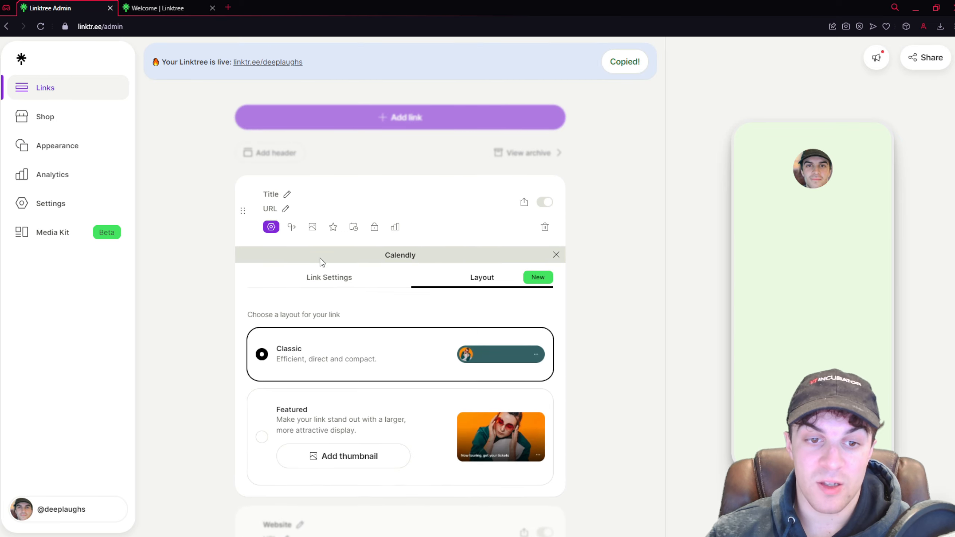
Examine the redirect and thumbnail options of the new Calendly link.
left_click(292, 227)
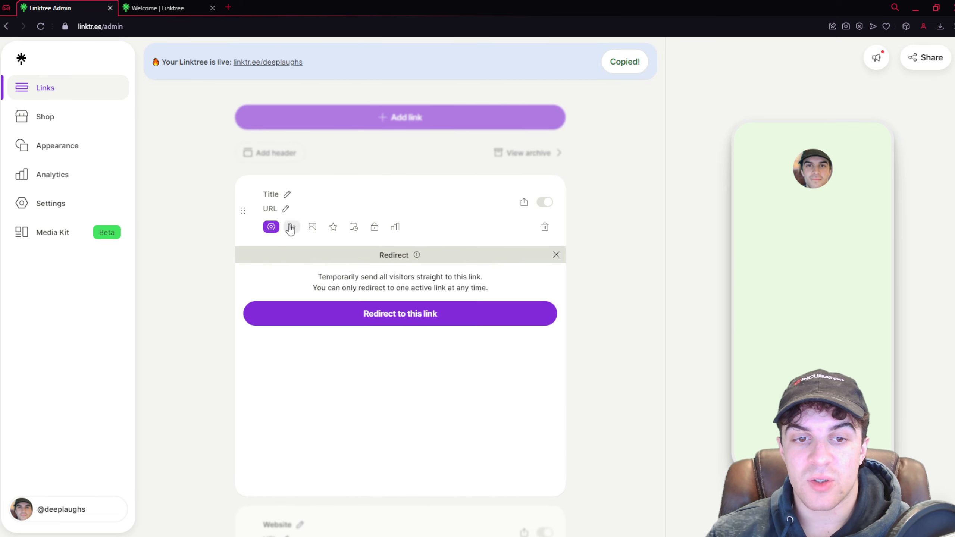
left_click_drag(320, 277, 447, 279)
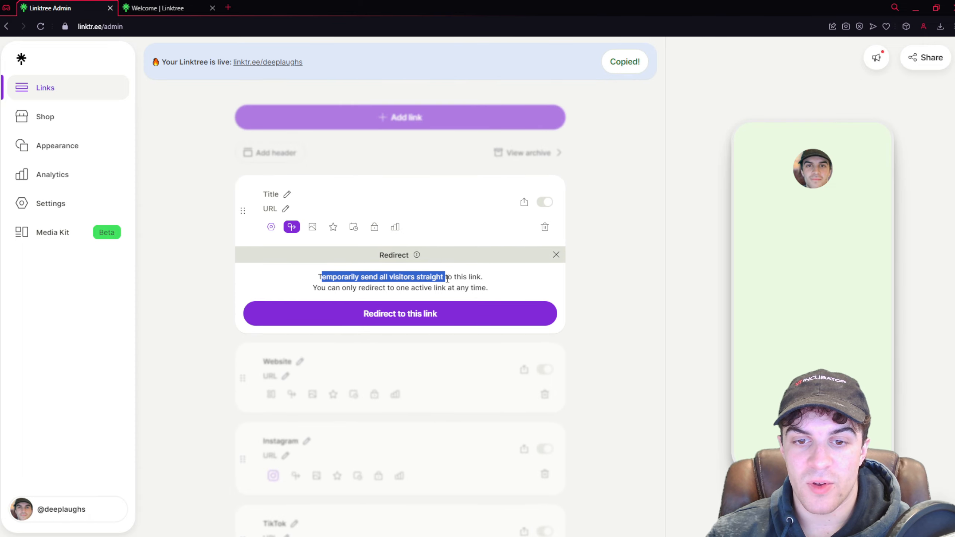
triple_click(447, 279)
left_click(446, 279)
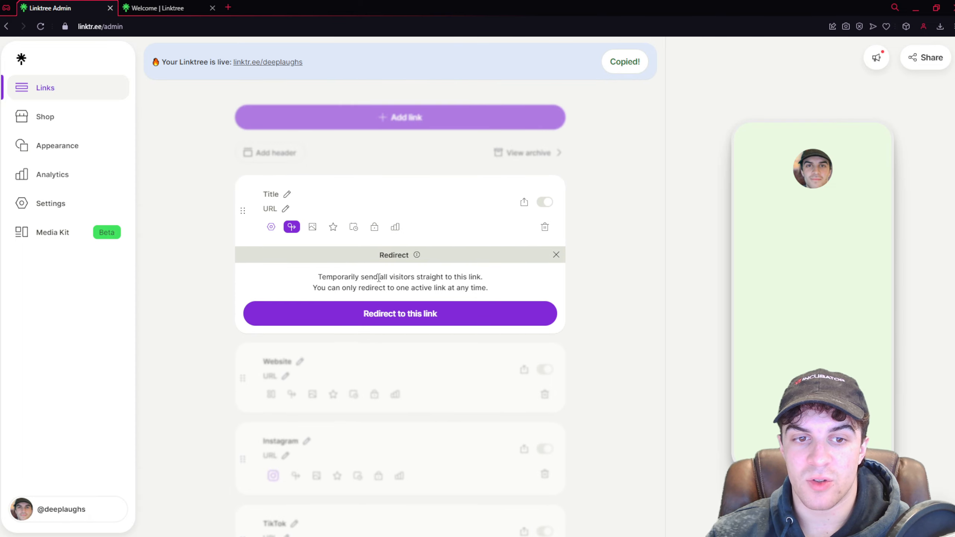
left_click(313, 230)
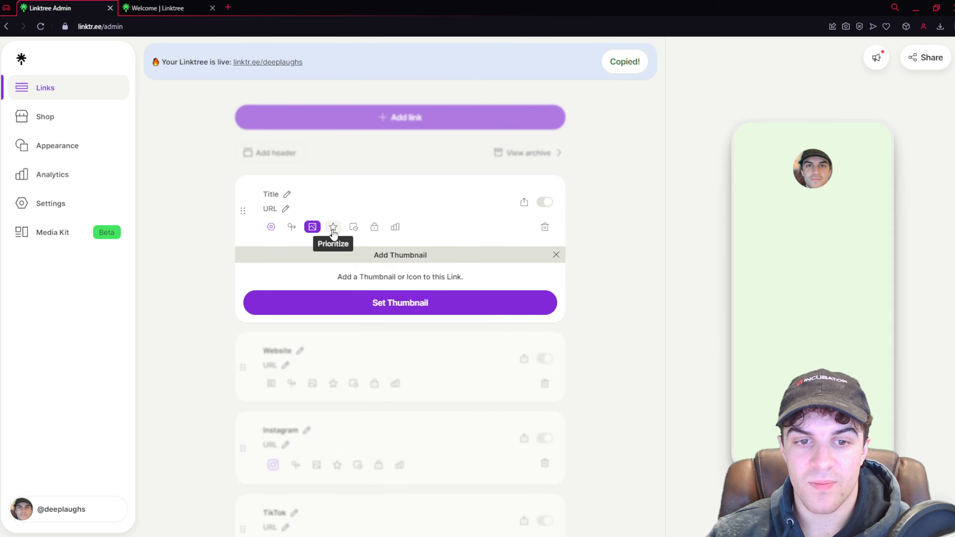
Prioritize the Calendly link with the Buzz animation.
left_click(335, 227)
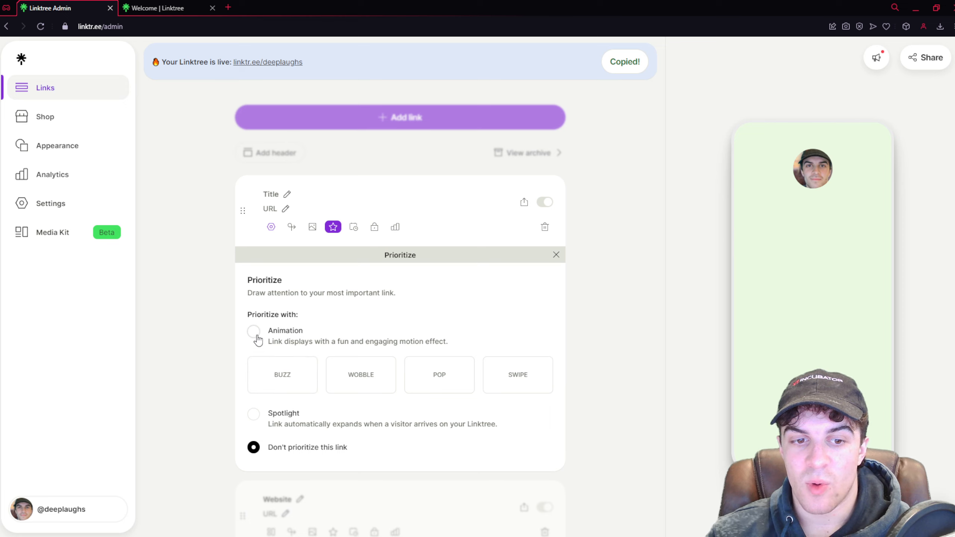
left_click(255, 335)
left_click(271, 373)
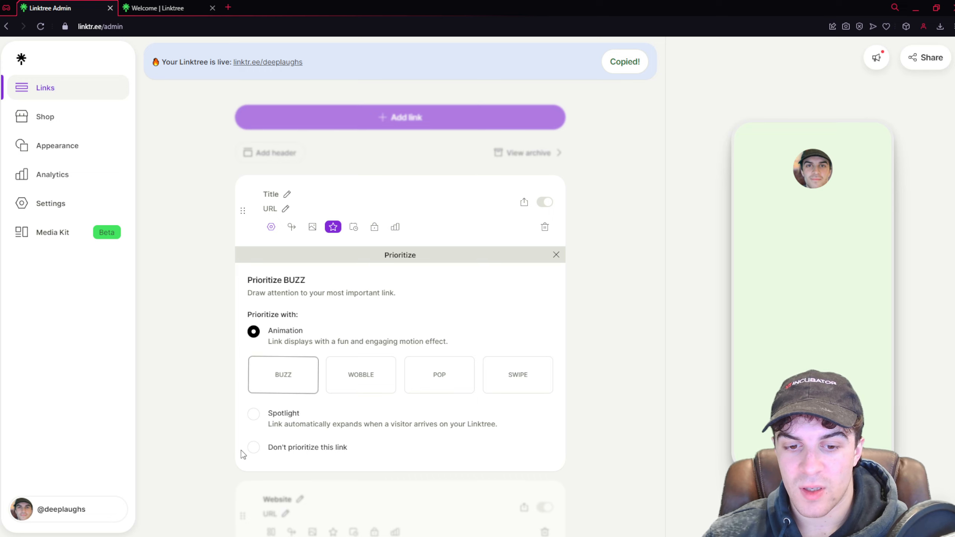
Examine the Calendly link's schedule options for adding and hiding the link at set times.
left_click(353, 227)
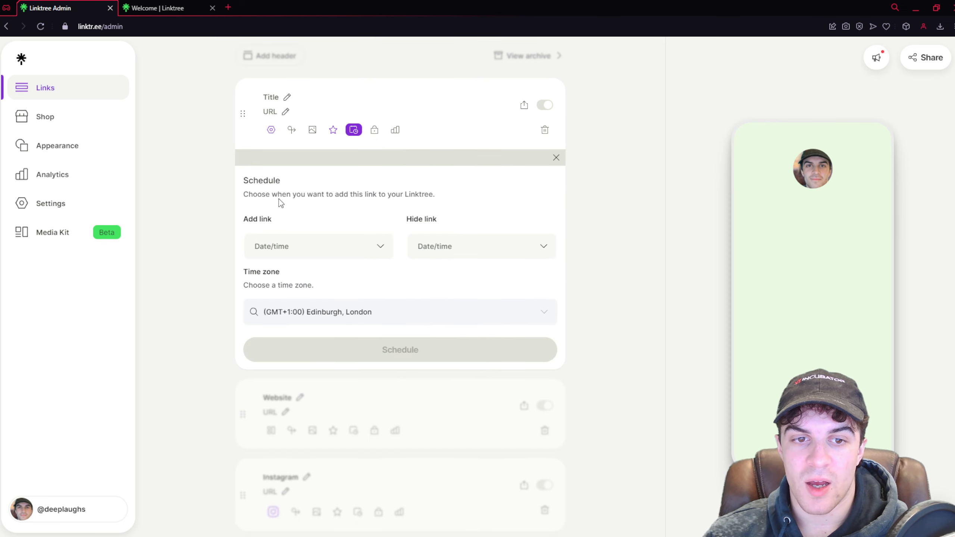
left_click_drag(277, 195, 470, 192)
left_click(358, 194)
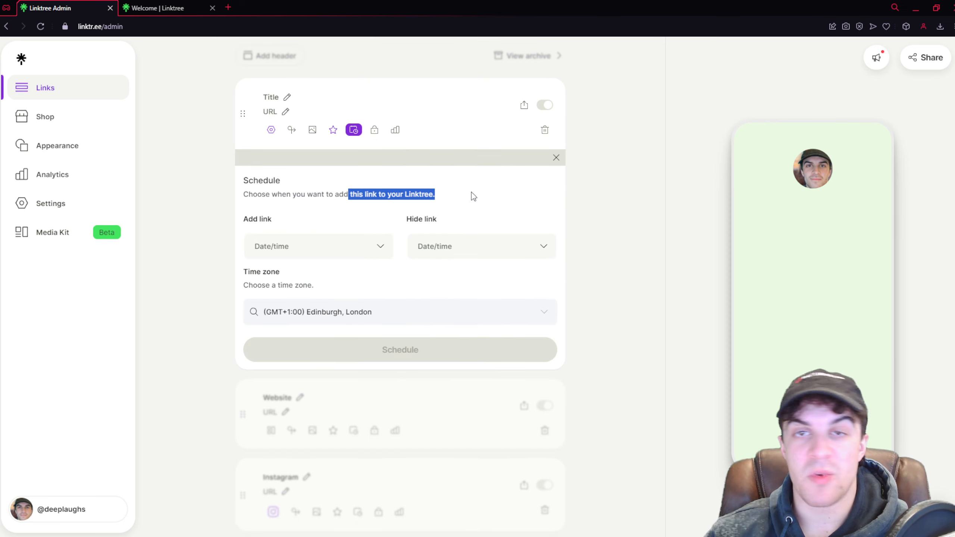
left_click(420, 197)
left_click_drag(318, 194, 388, 193)
left_click(371, 196)
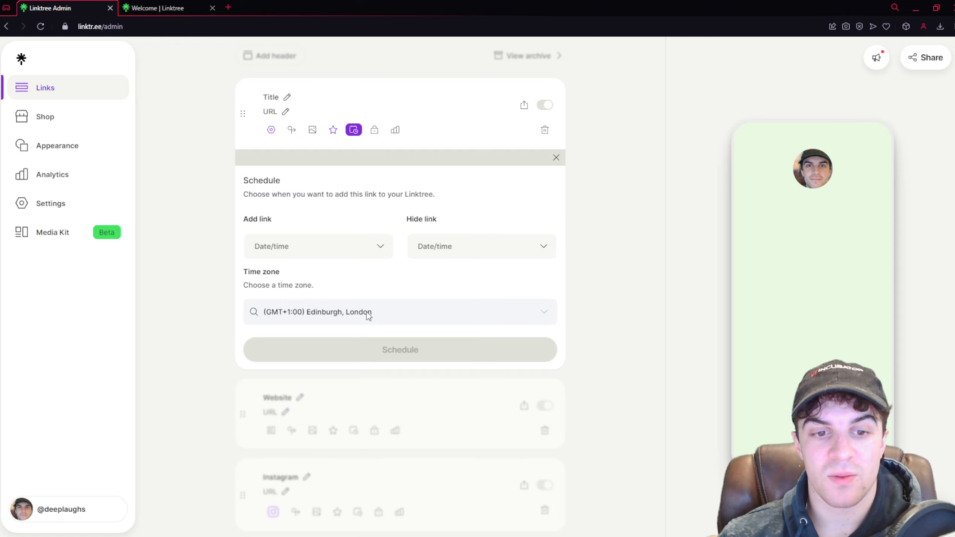
Examine the Calendly link's lock criteria and its analytics with the date range picker.
left_click(375, 132)
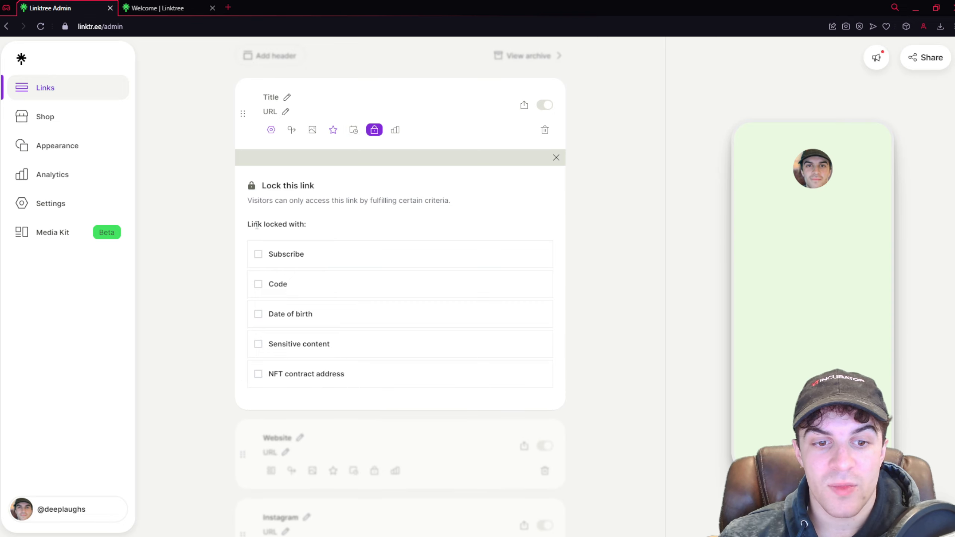
left_click_drag(256, 225, 321, 226)
left_click(372, 235)
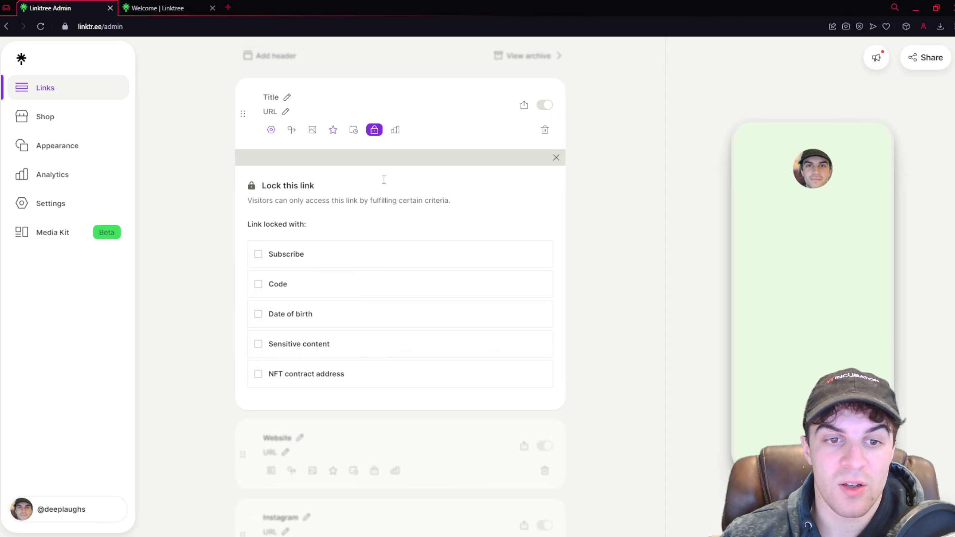
left_click(396, 131)
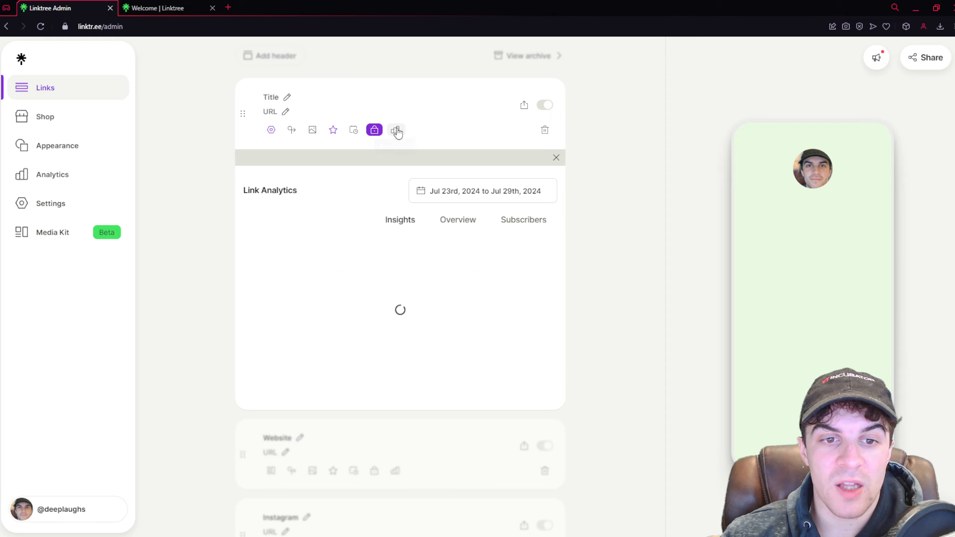
left_click(471, 196)
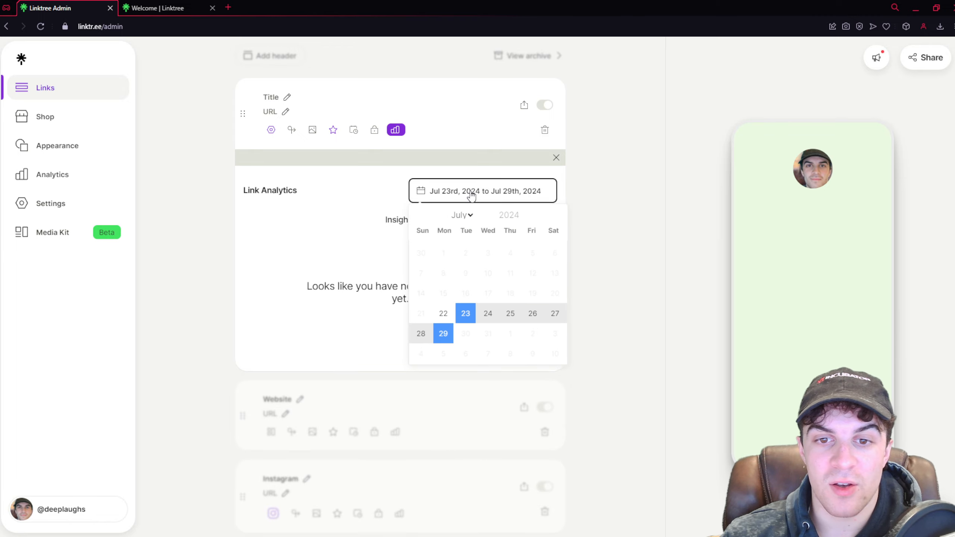
left_click(603, 260)
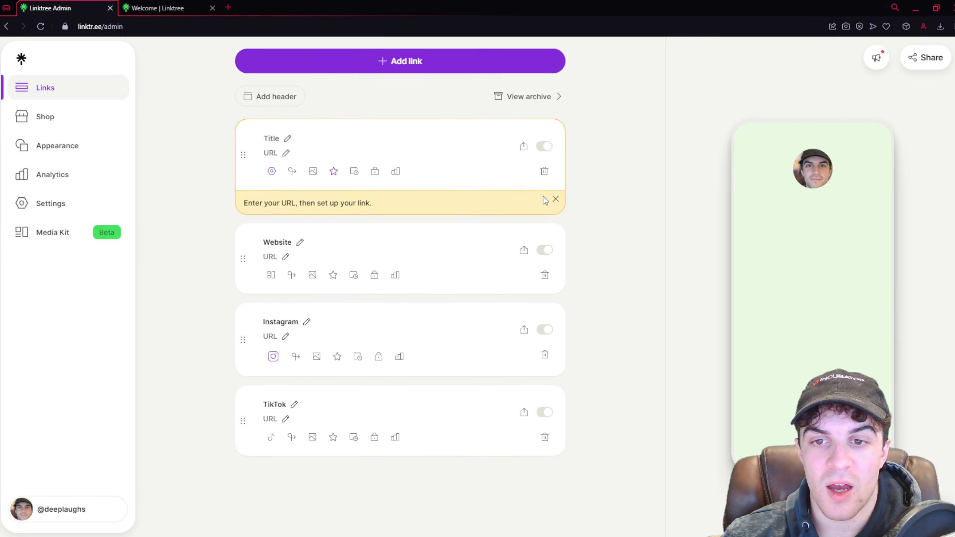
Delete the untitled Calendly link and rename the Website link as "My Cookie Store".
left_click(544, 172)
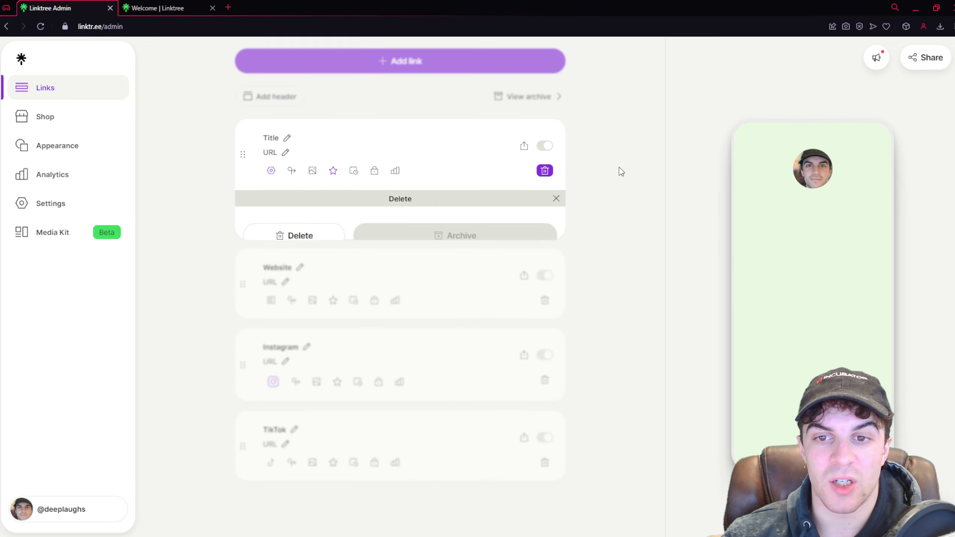
left_click(297, 236)
left_click(304, 194)
double_click(288, 193)
type("My Cookie Store")
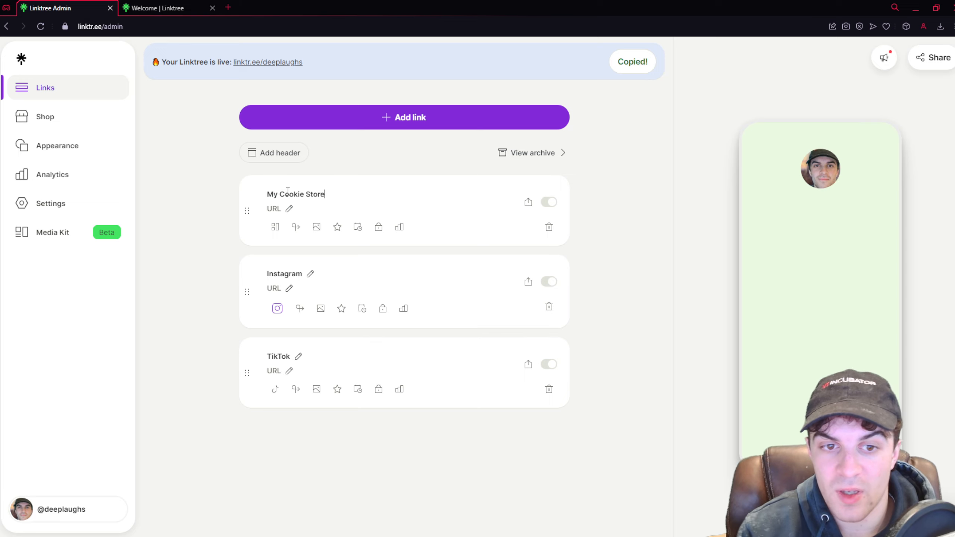
left_click(652, 195)
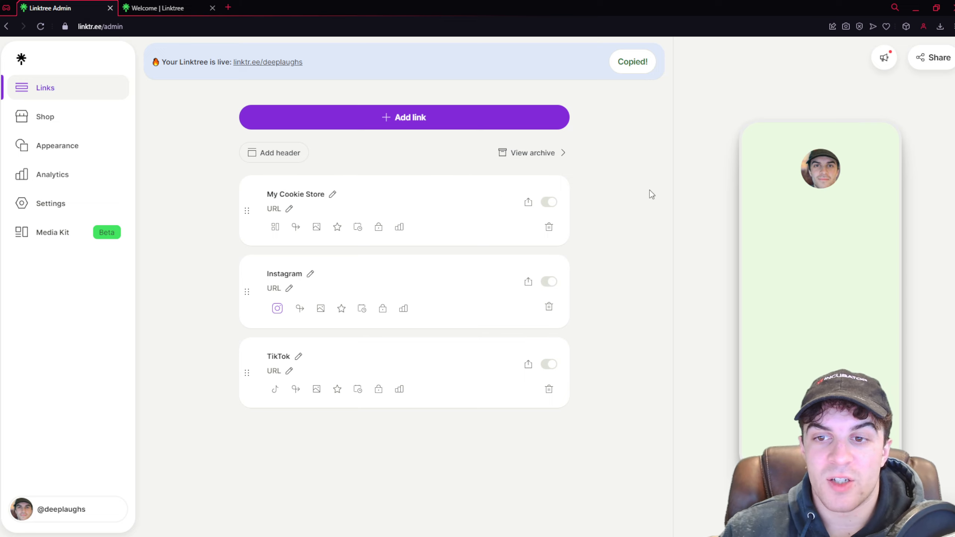
View the archive of unused links and return to the link list.
left_click(508, 154)
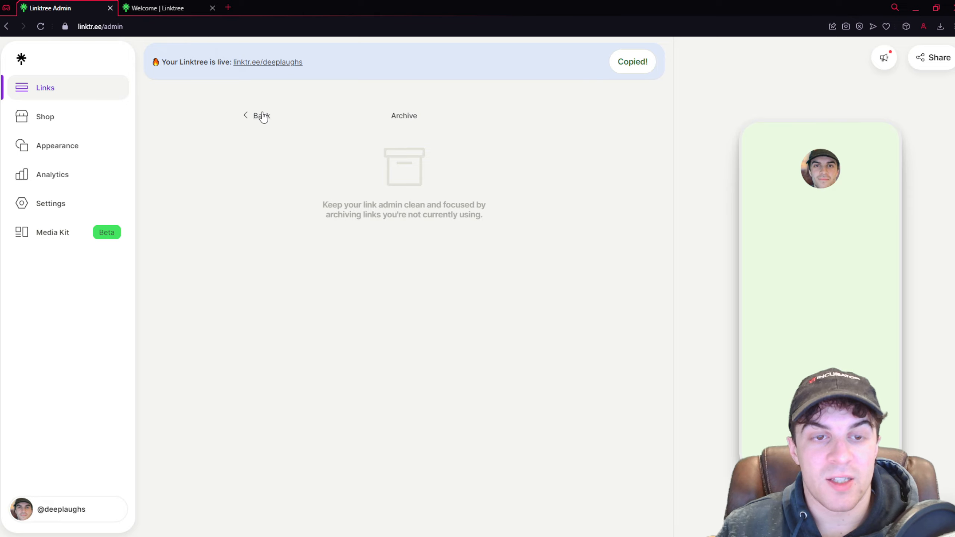
left_click(262, 116)
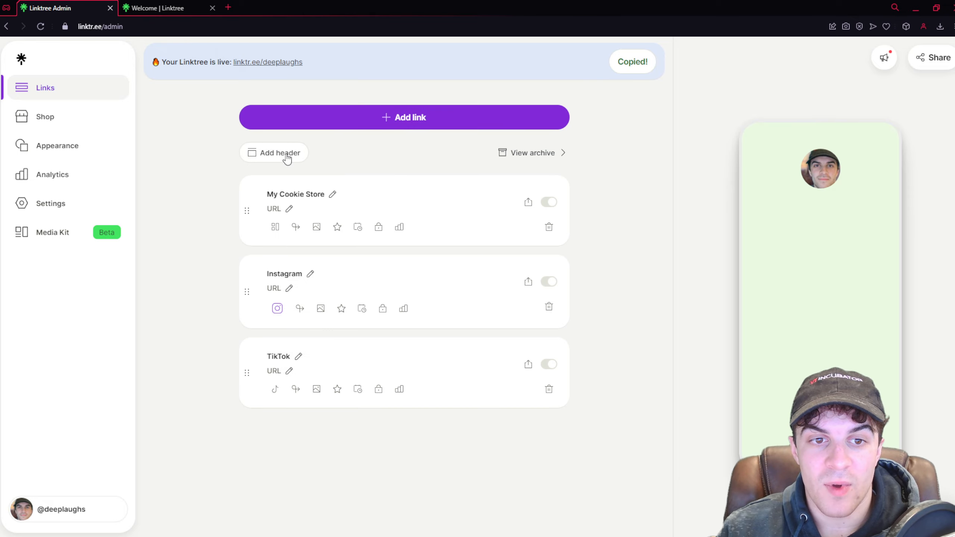
Add a header above the links with the headline "Welcome To My Page".
left_click(287, 154)
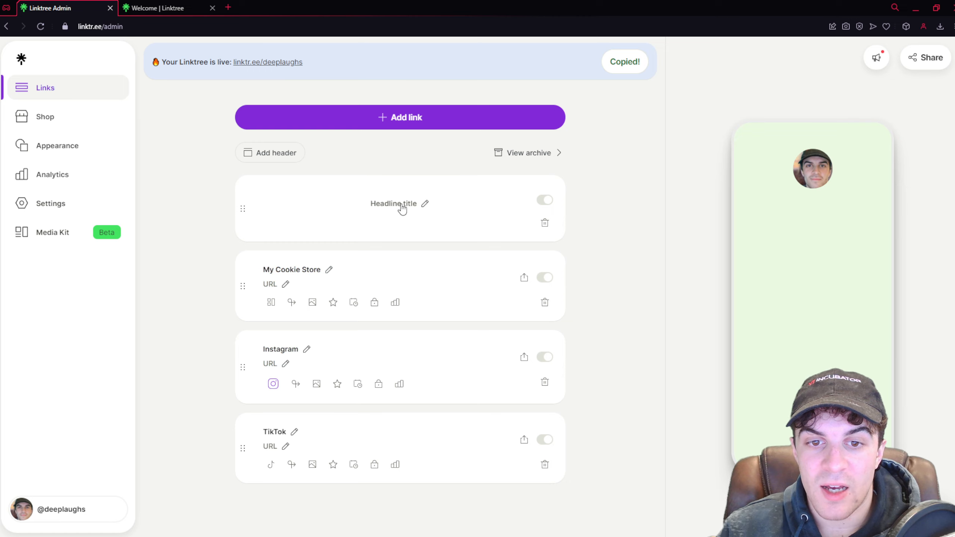
left_click(402, 206)
type("W")
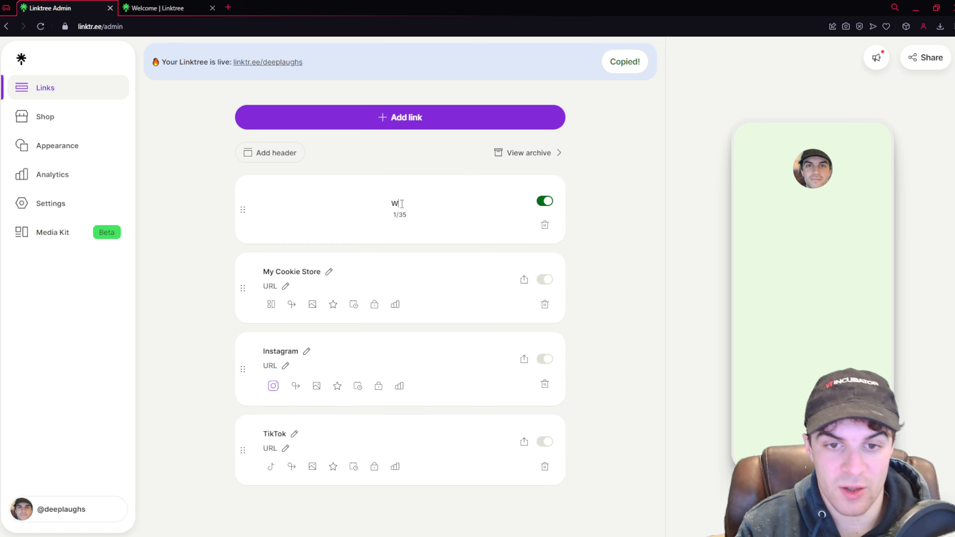
type("elcome To My Page")
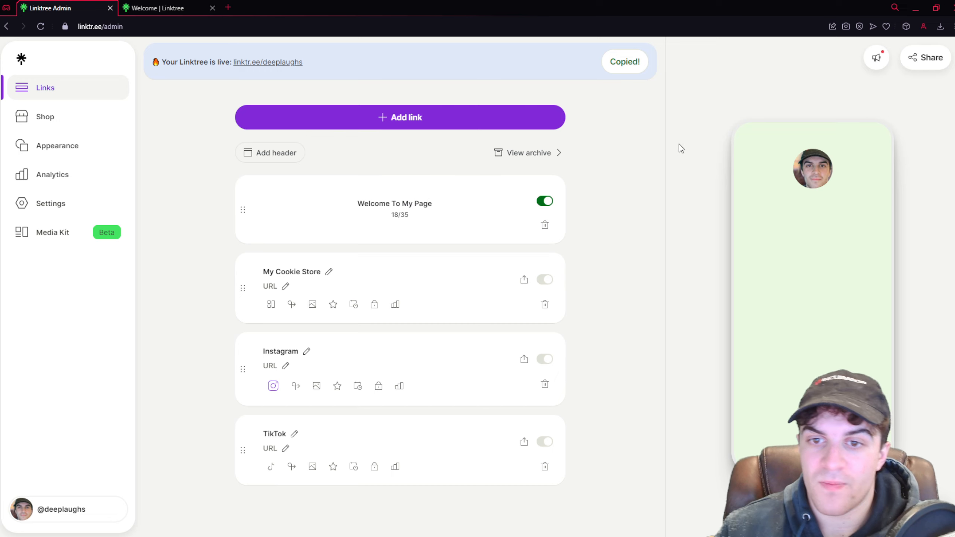
left_click(641, 172)
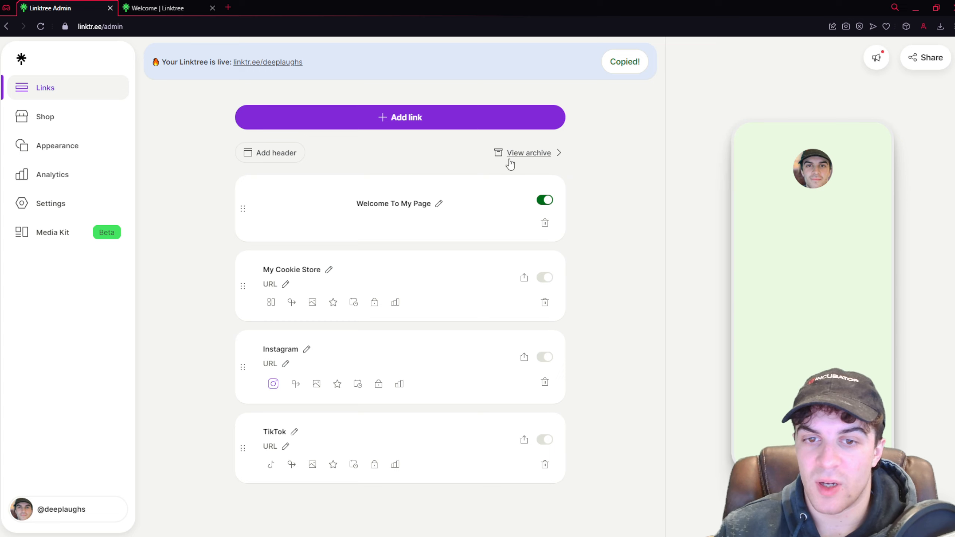
Turn the "Welcome To My Page" header off and back on.
left_click(545, 200)
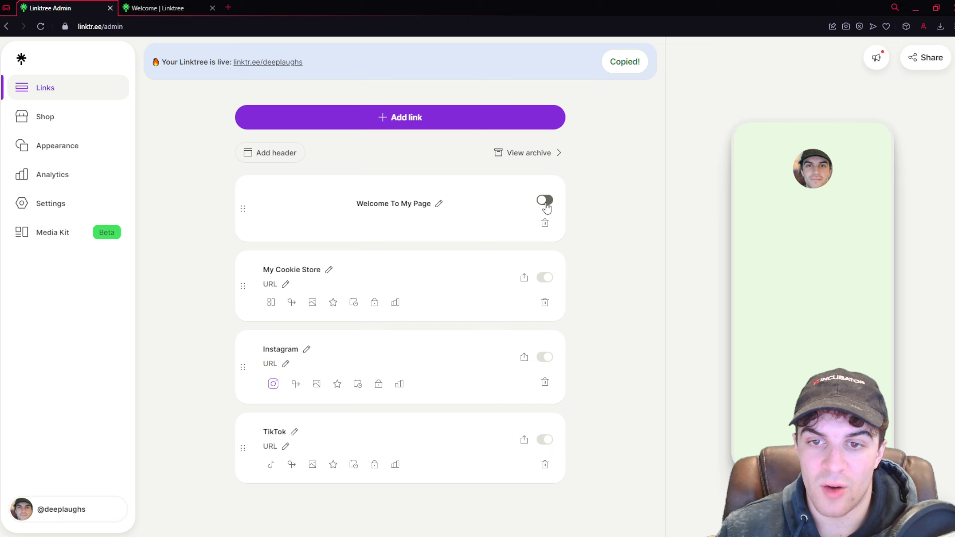
left_click(547, 204)
scroll(612, 167, "down", 2)
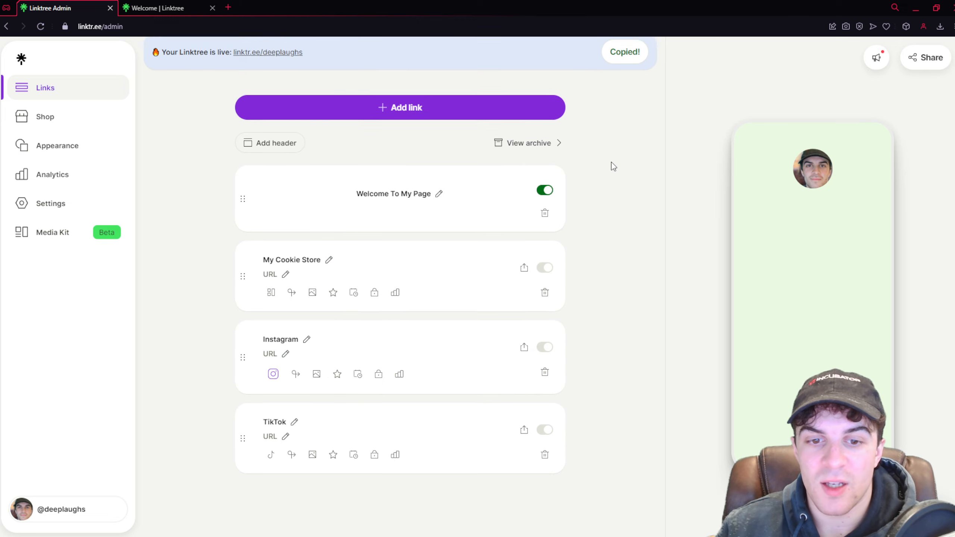
scroll(618, 239, "up", 2)
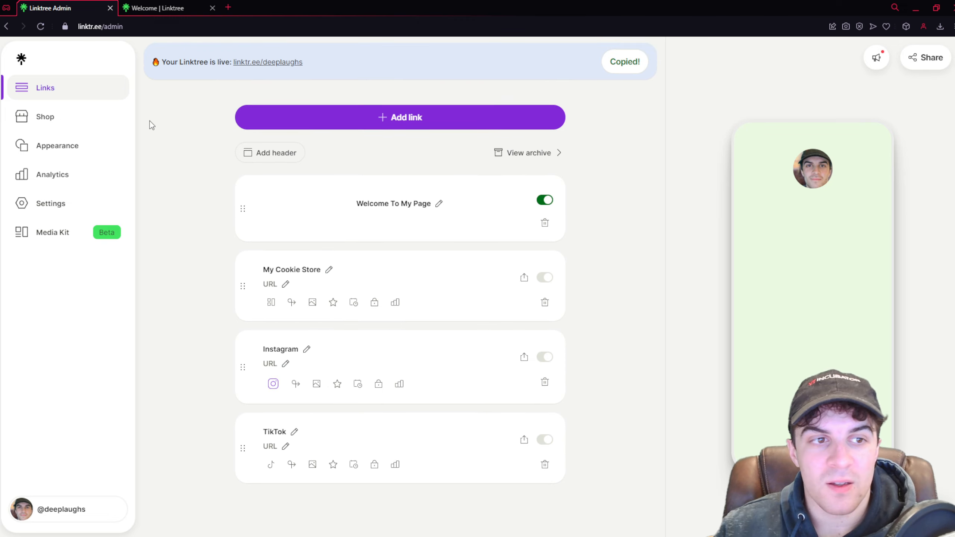
View the Shop page and its form for adding a first product from a URL, leaving the form empty.
left_click(47, 117)
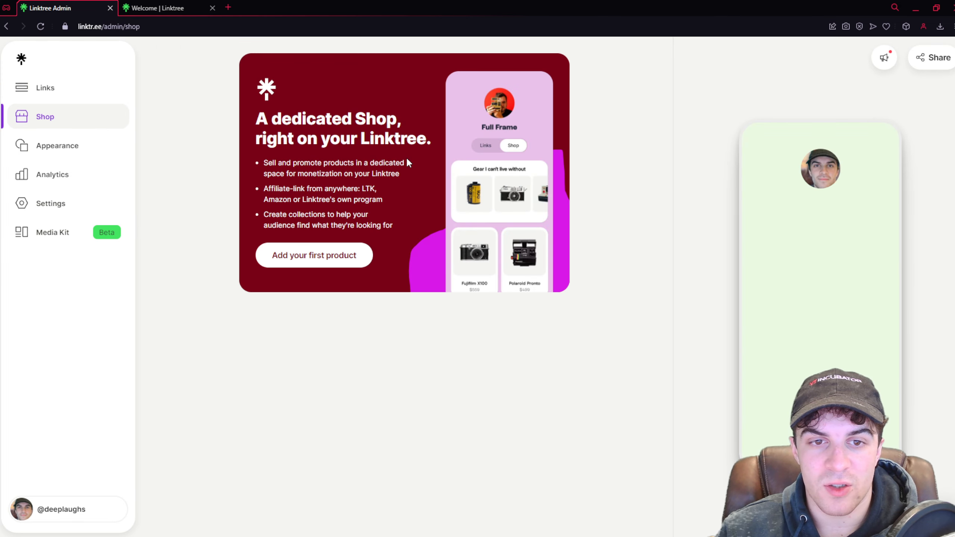
left_click(314, 255)
left_click(283, 285)
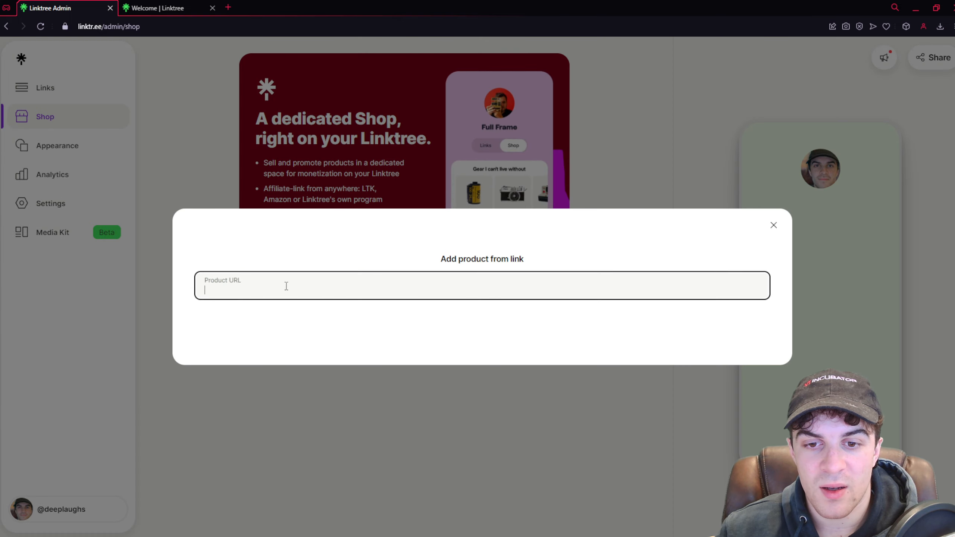
left_click(774, 225)
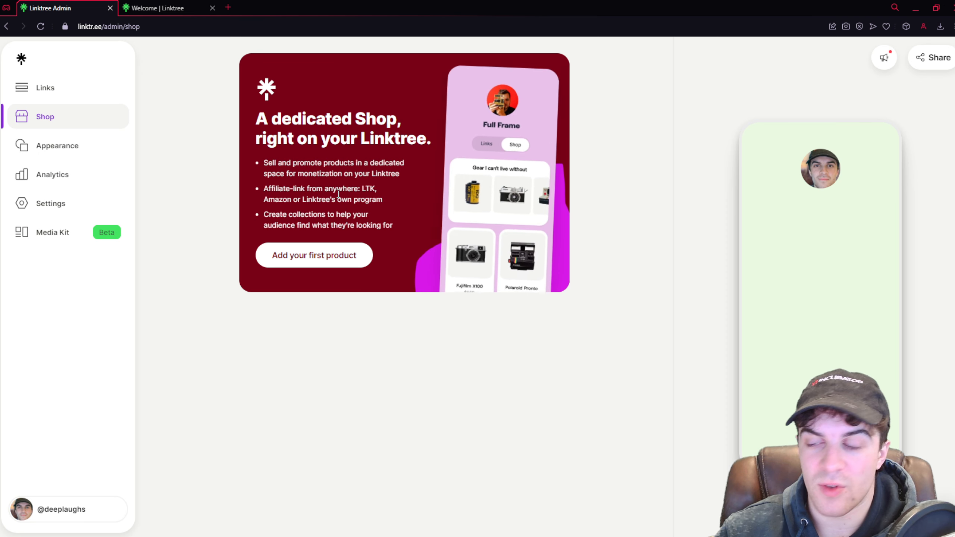
On the Appearance page, try the Hero profile image style and switch back to Classic.
left_click(64, 145)
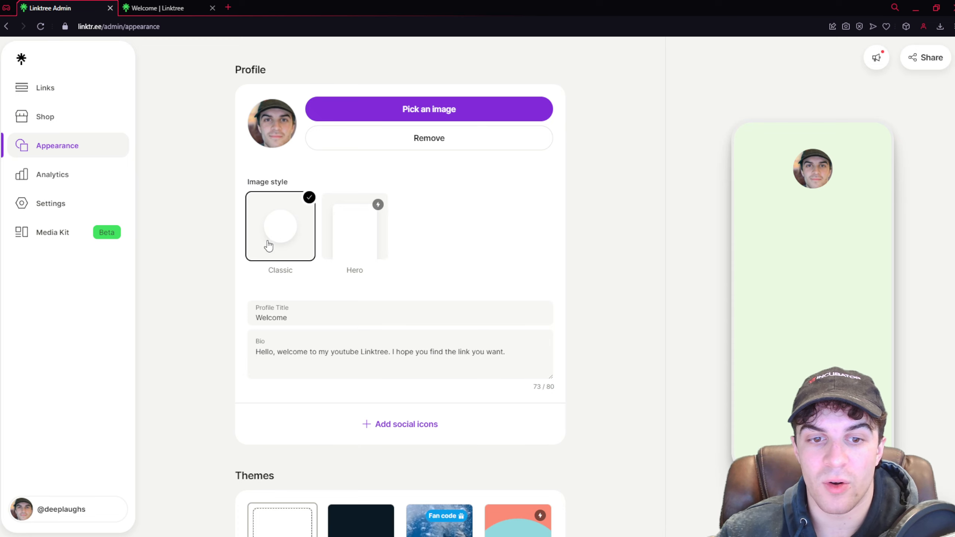
left_click(378, 244)
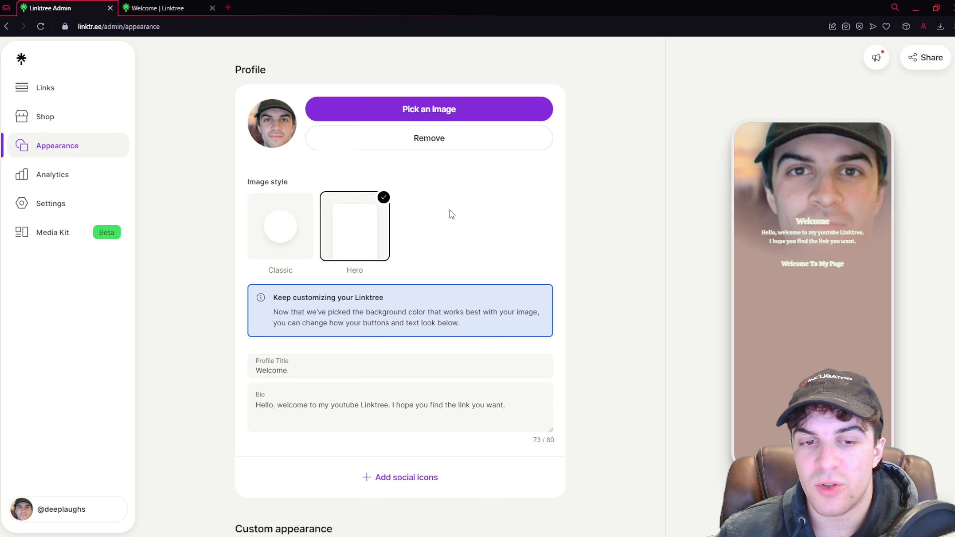
left_click(300, 241)
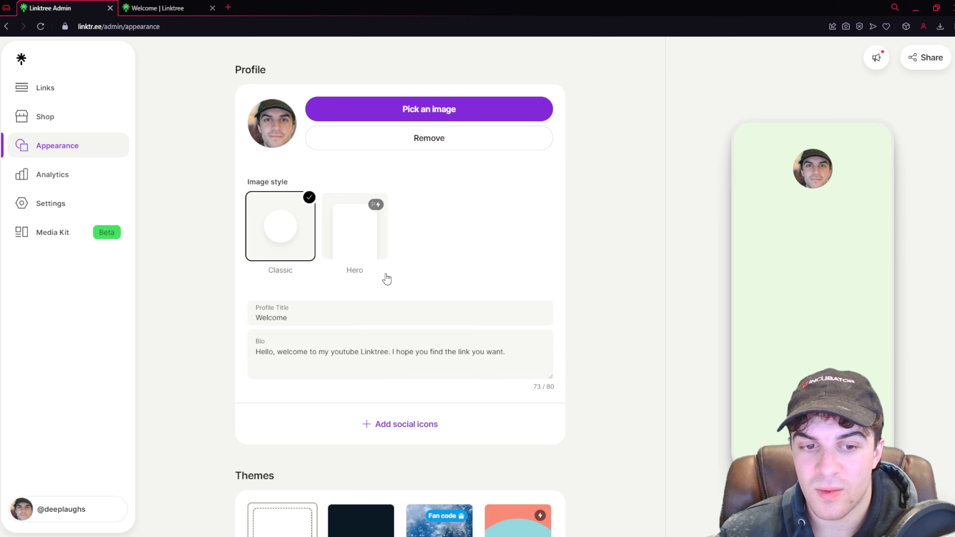
Open the option for adding social icons to the profile.
scroll(386, 277, "down", 3)
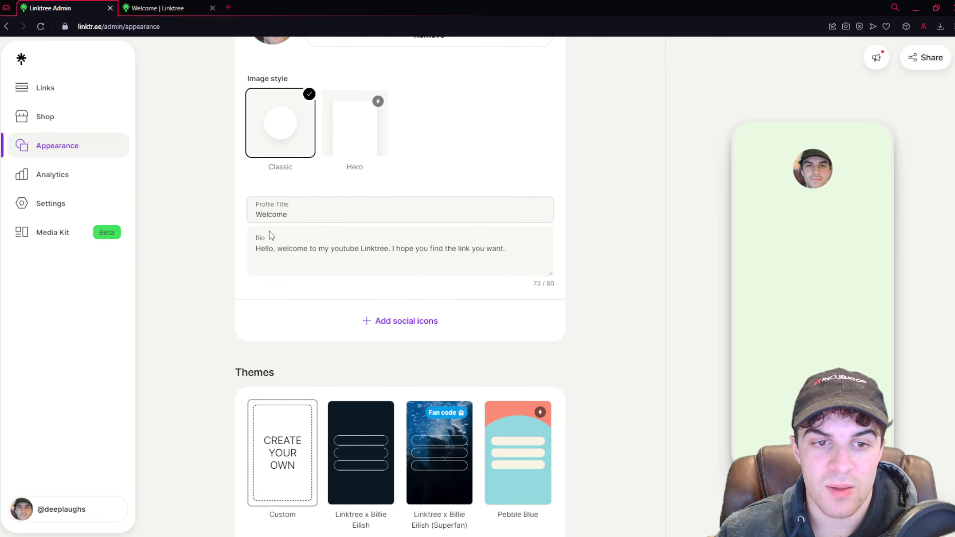
scroll(423, 255, "down", 3)
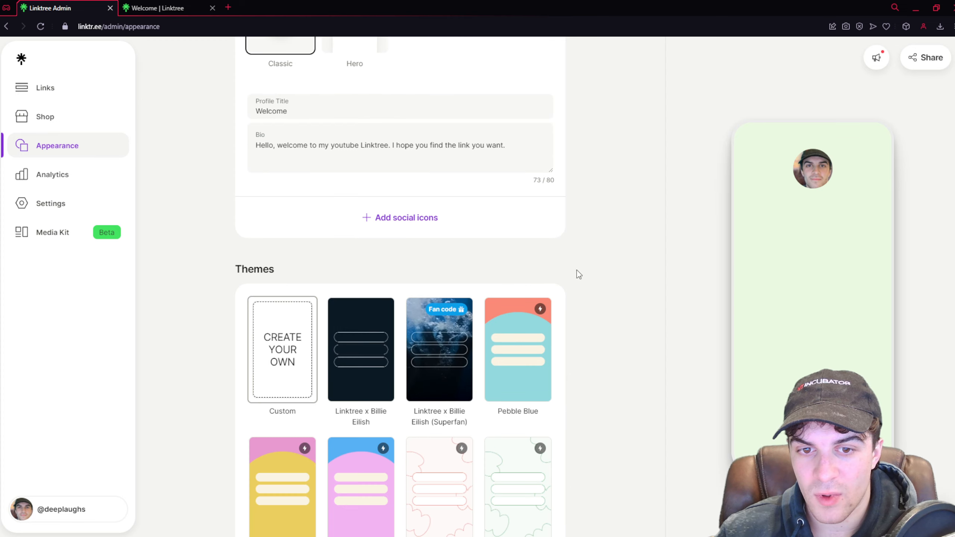
left_click(394, 222)
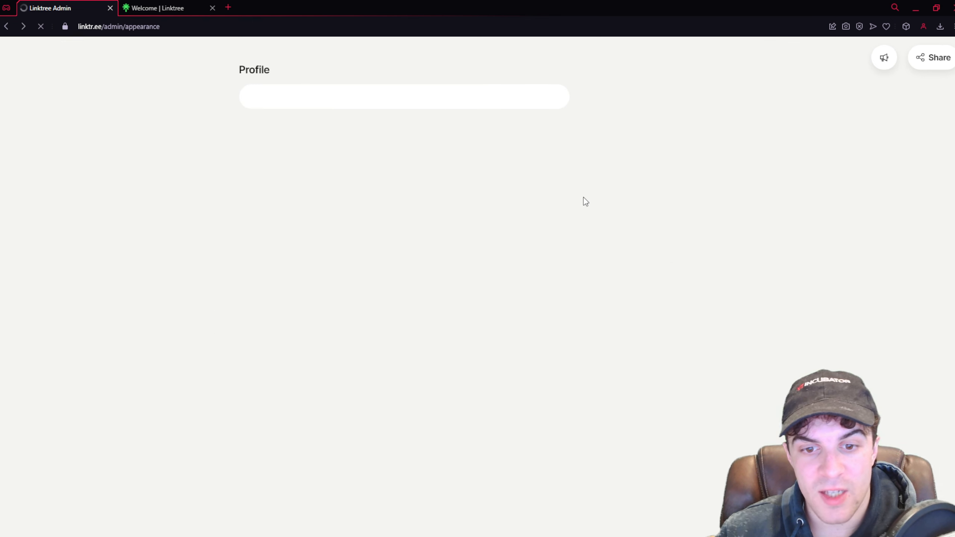
Apply the Starry Night theme from the theme gallery.
scroll(510, 273, "down", 5)
scroll(459, 277, "down", 3)
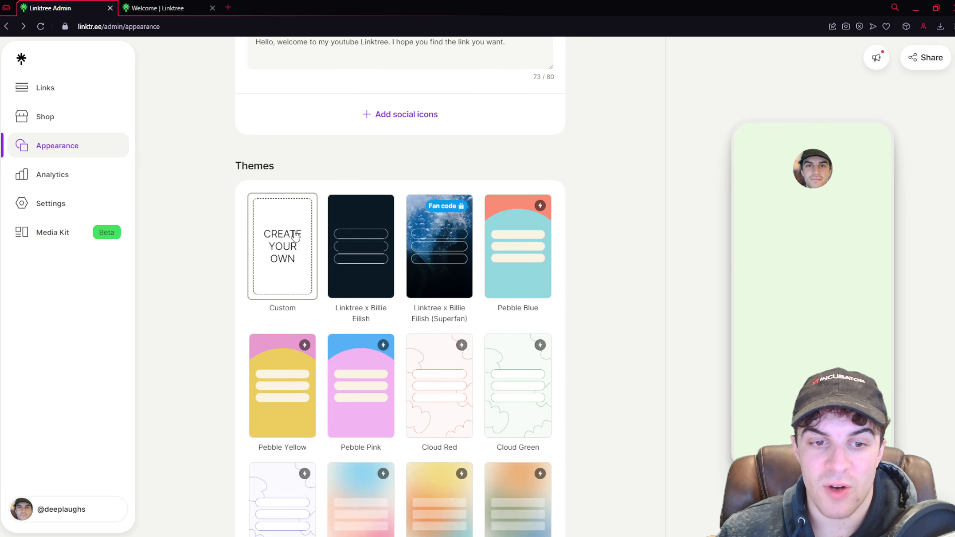
scroll(342, 241, "down", 4)
scroll(617, 286, "down", 12)
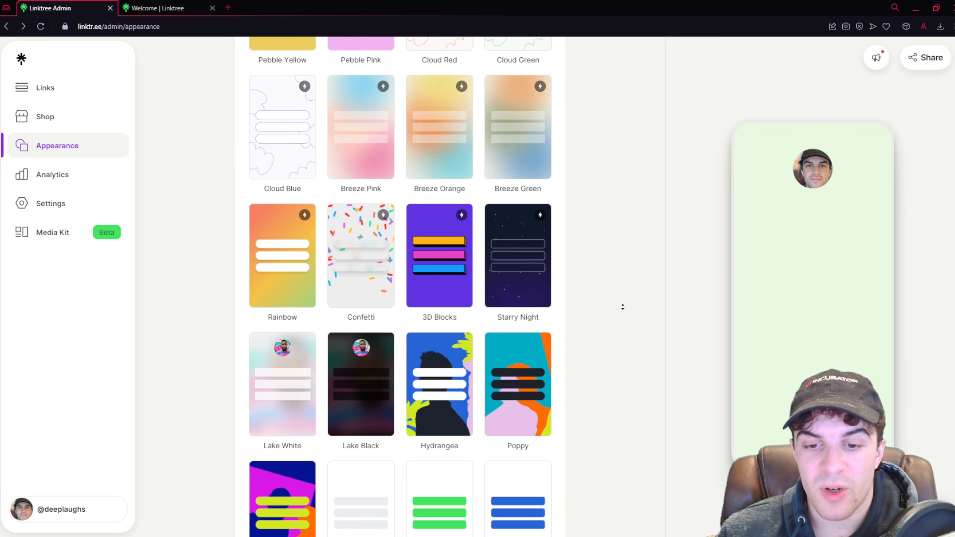
scroll(609, 274, "up", 8)
left_click(530, 320)
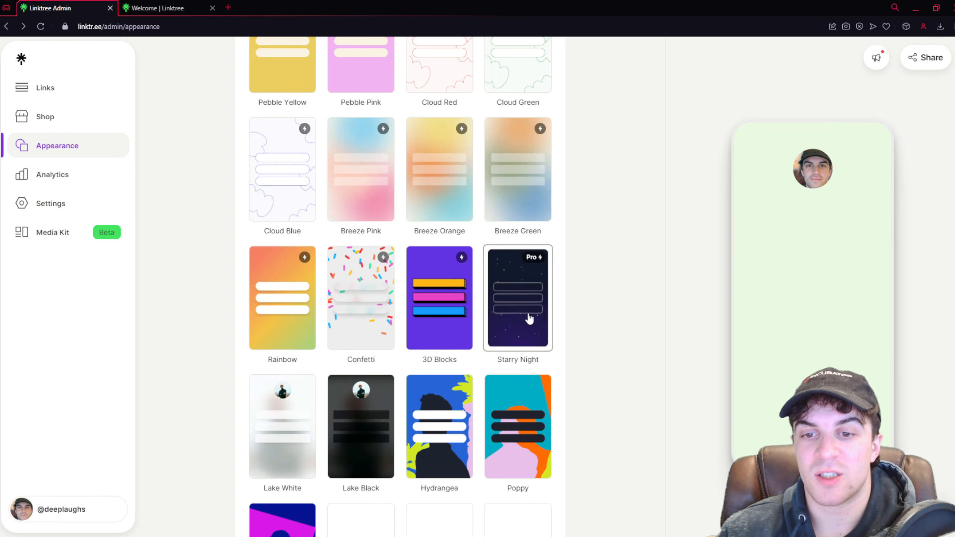
View the unlock dialog of the Linktree x Billie Eilish (Superfan) theme and close it without entering a code.
scroll(619, 332, "up", 6)
scroll(455, 283, "up", 3)
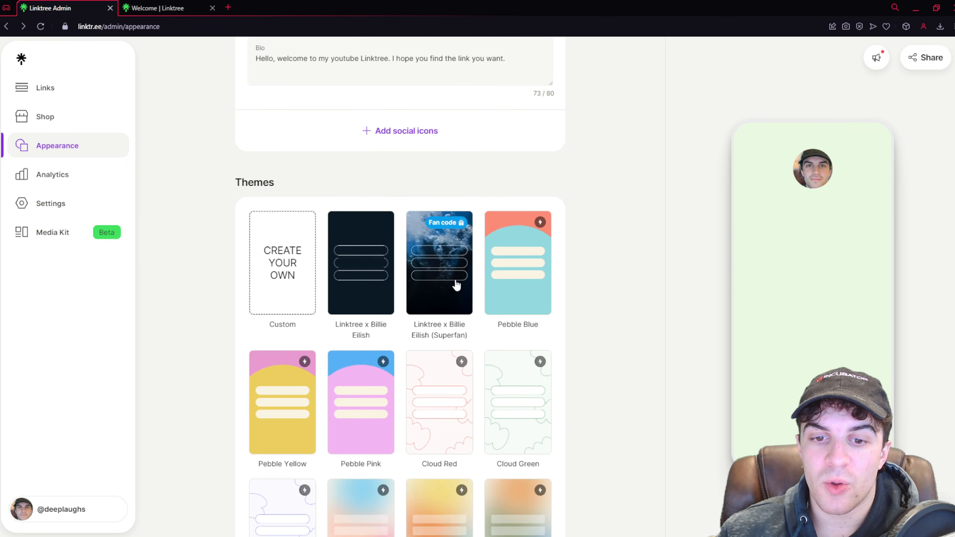
left_click(452, 282)
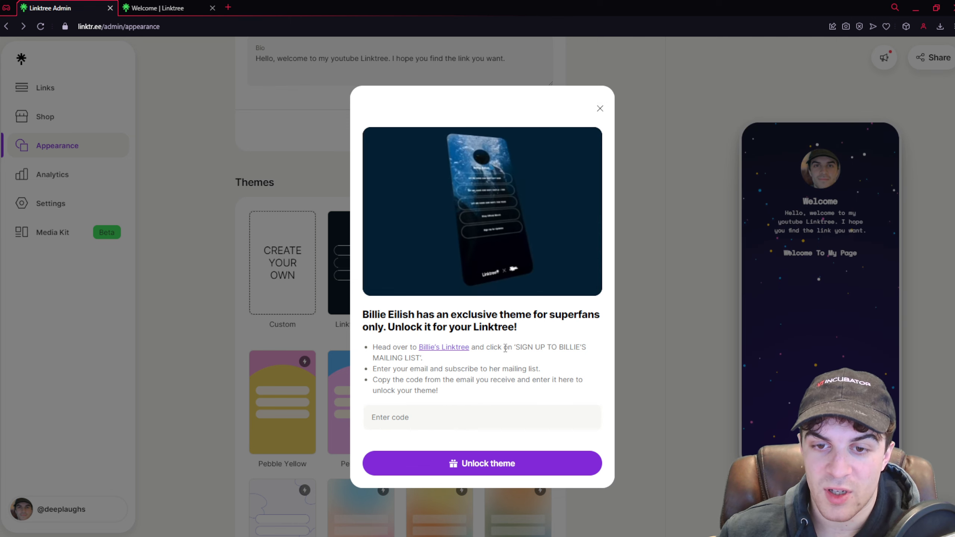
left_click(600, 109)
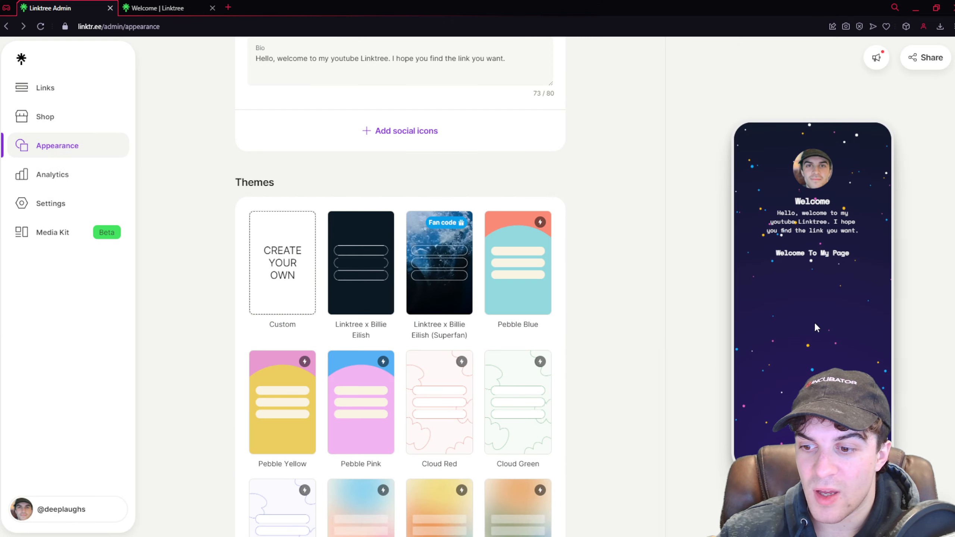
Examine the remaining themes and the background styles offered under Custom appearance.
scroll(613, 177, "down", 2)
scroll(614, 178, "down", 20)
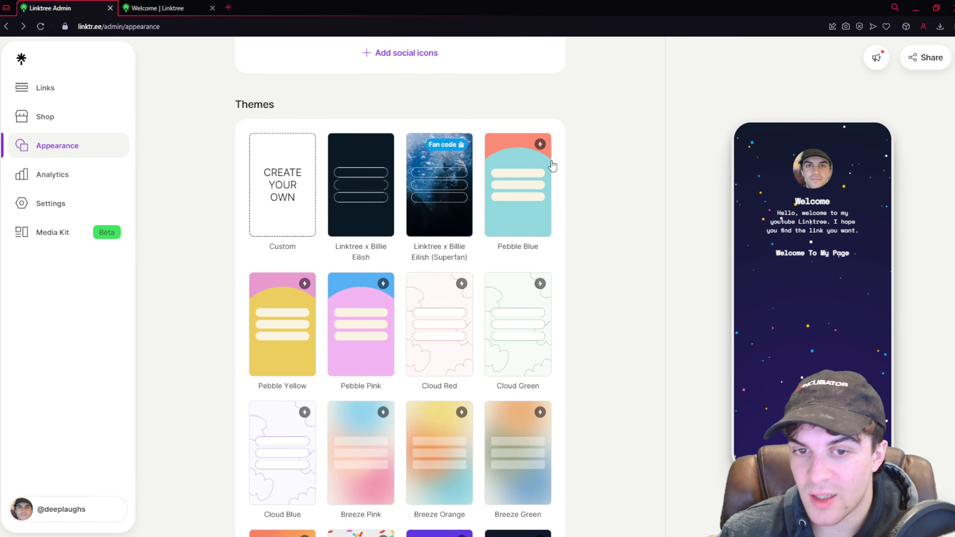
scroll(605, 181, "up", 3)
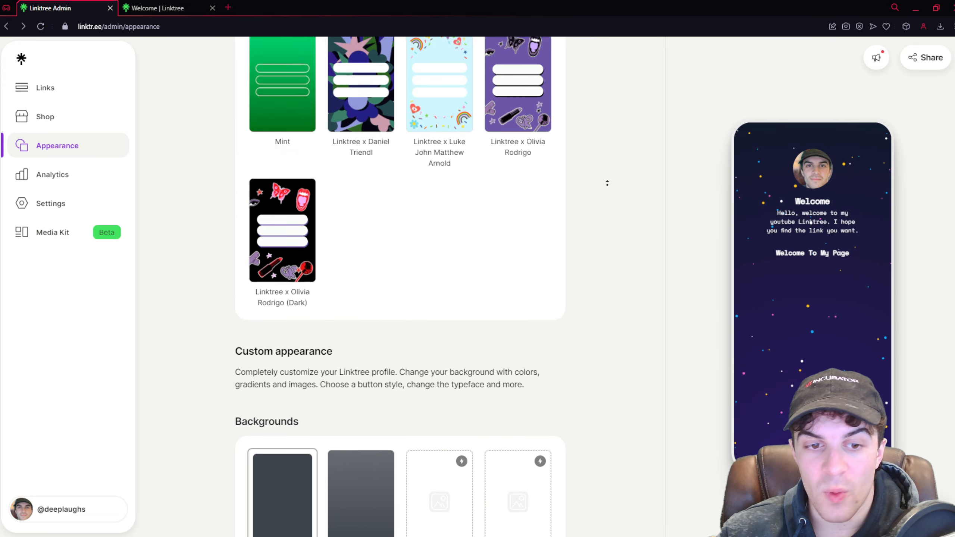
scroll(621, 360, "down", 17)
scroll(631, 210, "up", 6)
scroll(631, 210, "up", 10)
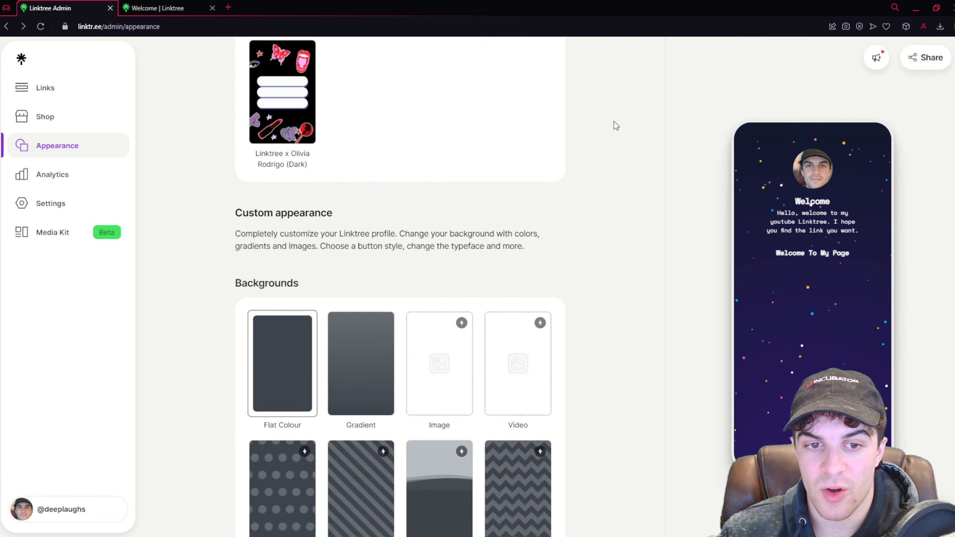
scroll(637, 240, "down", 3)
scroll(479, 241, "down", 1)
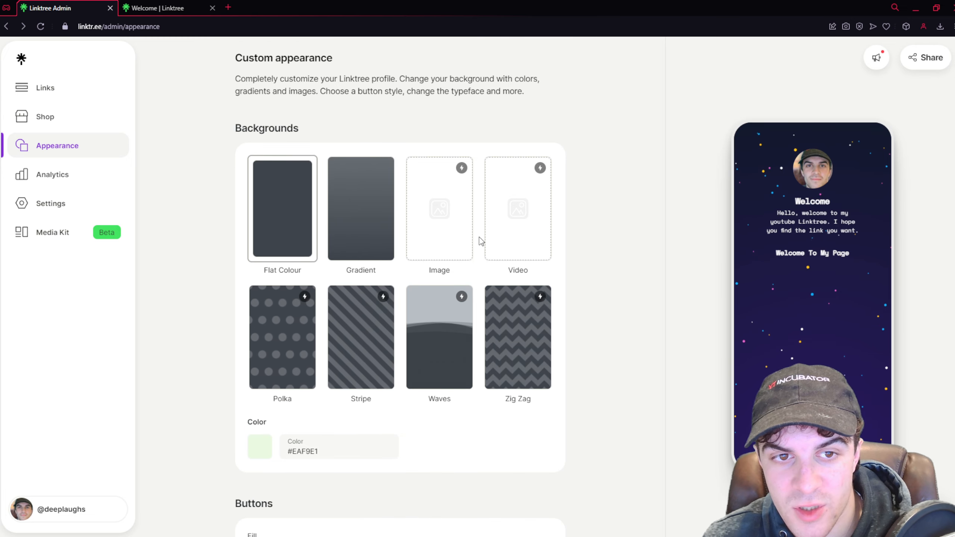
scroll(490, 228, "up", 5)
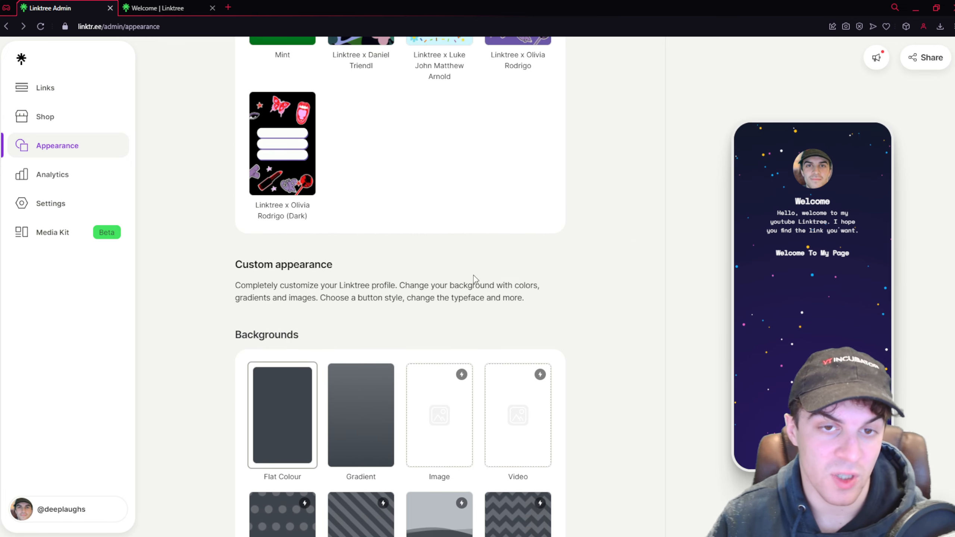
scroll(475, 274, "down", 5)
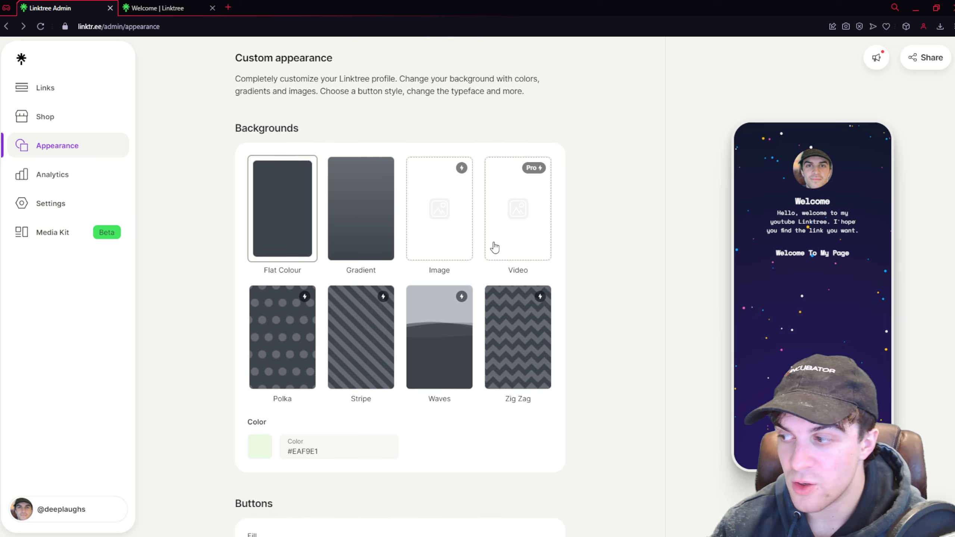
Set the button style to the fully rounded Soft shadow variant.
scroll(406, 297, "down", 1)
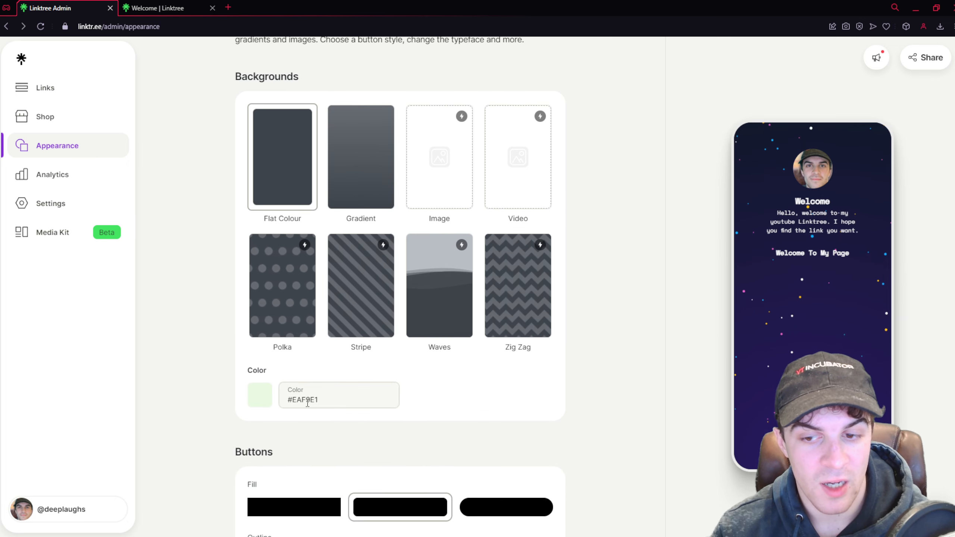
scroll(306, 395, "down", 1)
scroll(286, 355, "down", 3)
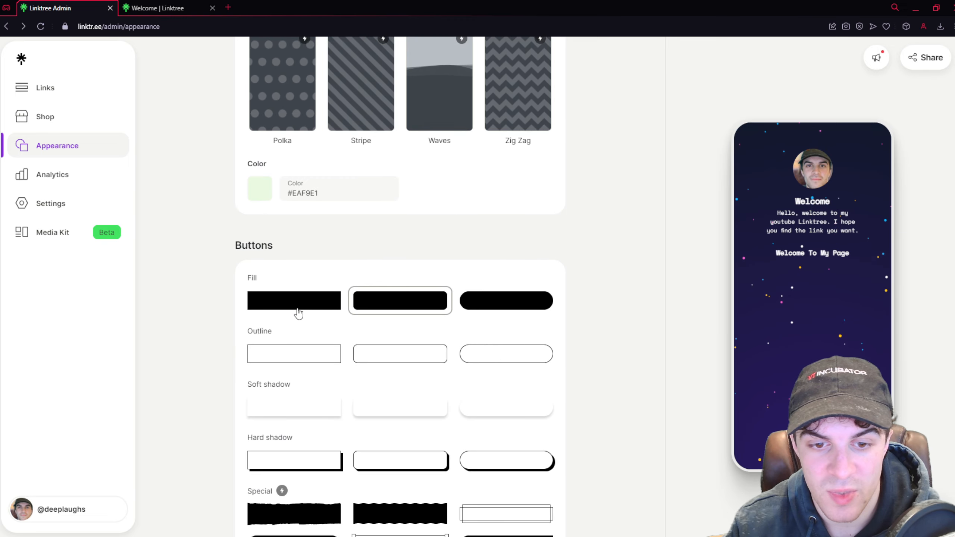
scroll(414, 365, "down", 2)
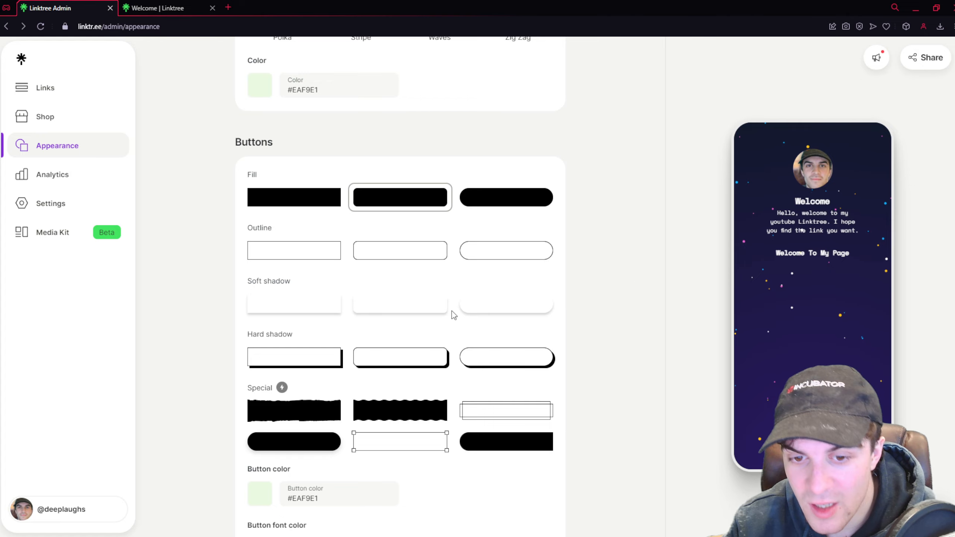
left_click(504, 310)
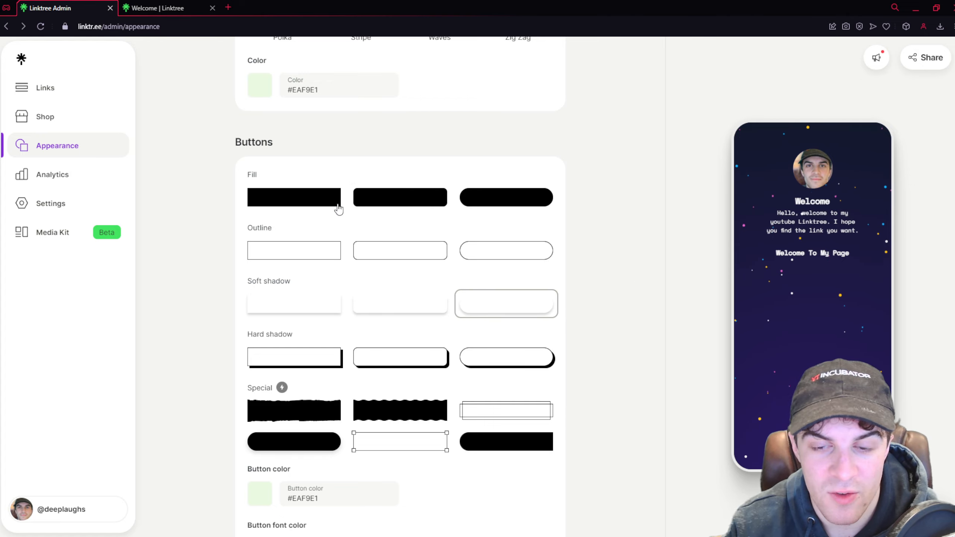
View the colour picker for the button colour and close it without choosing a new colour.
scroll(401, 353, "down", 3)
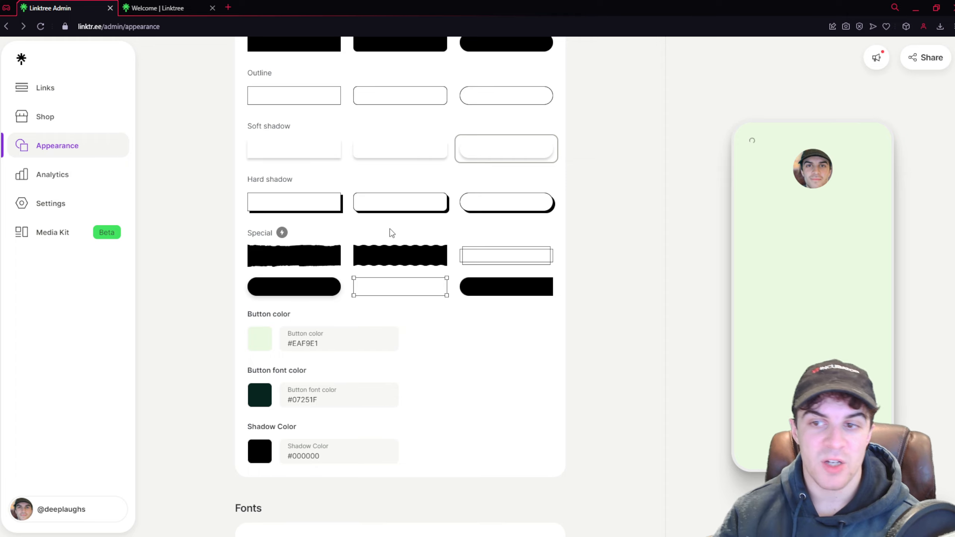
scroll(595, 218, "down", 2)
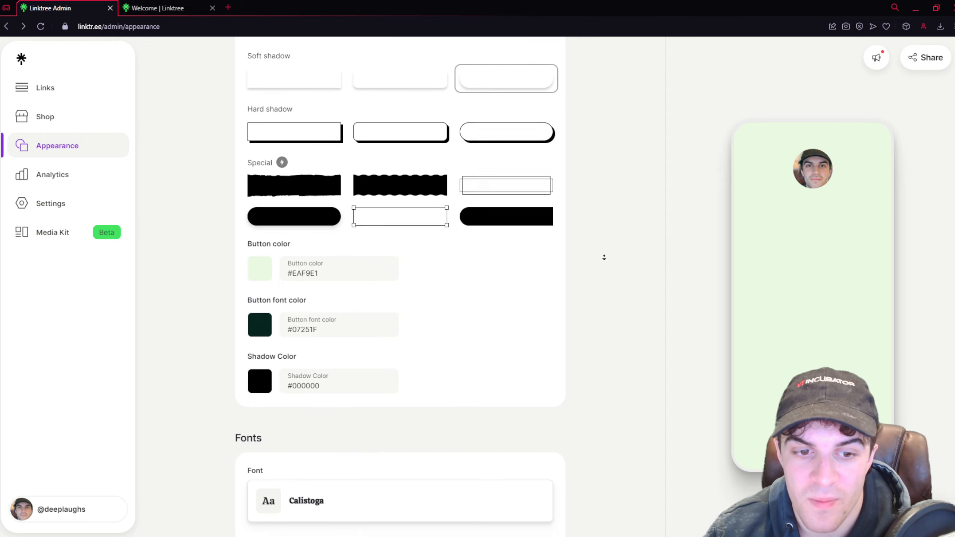
left_click(260, 238)
left_click(413, 304)
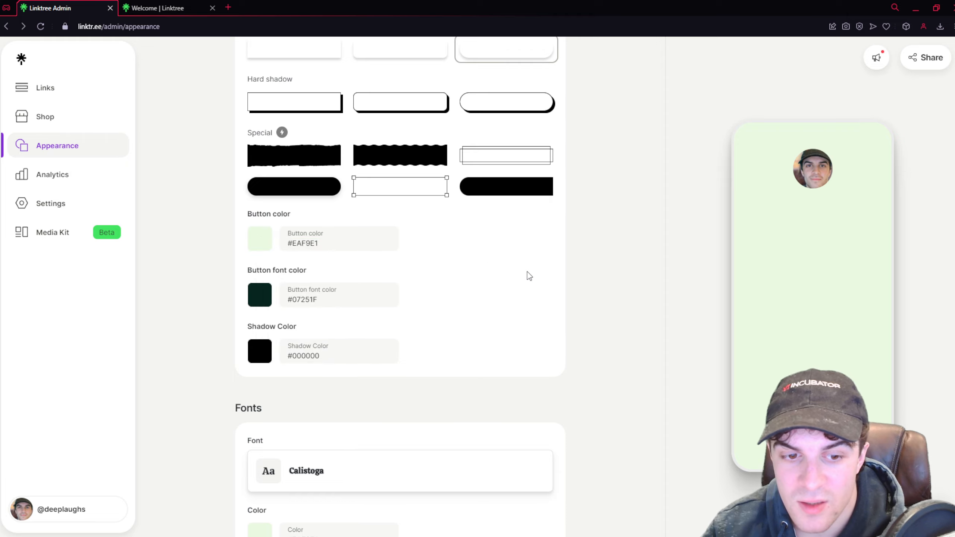
Change the profile font to Rock Salt and save the selection.
scroll(527, 273, "down", 1)
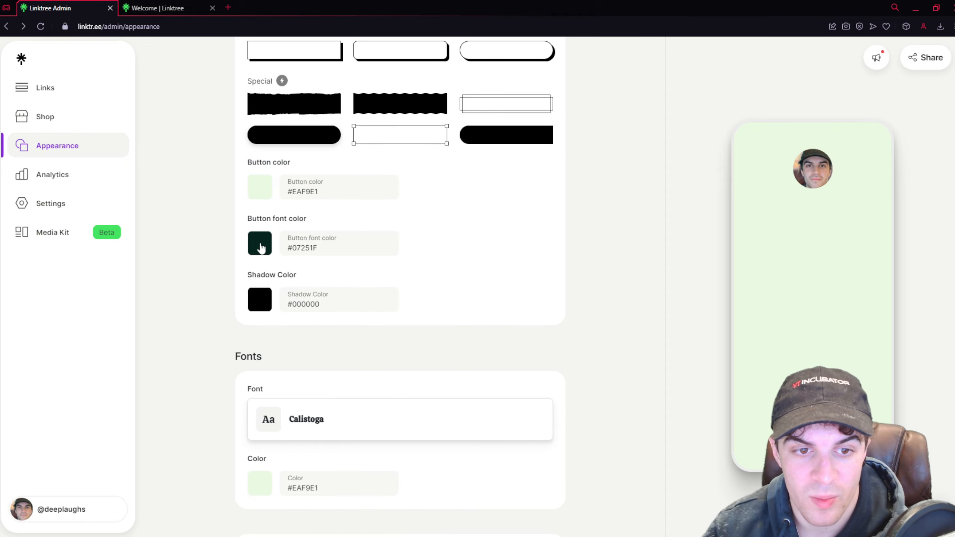
scroll(319, 224, "down", 2)
scroll(324, 260, "down", 1)
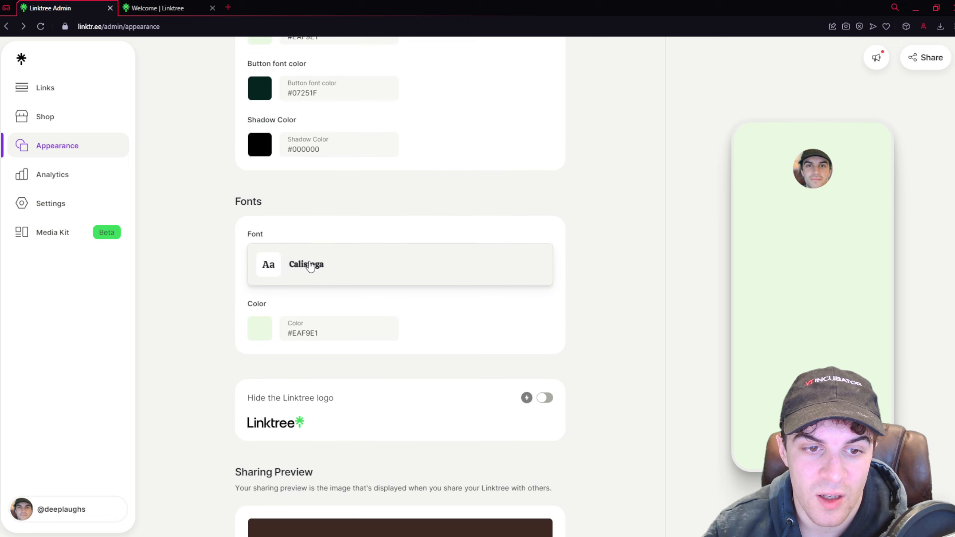
left_click(311, 265)
scroll(545, 229, "down", 3)
left_click_drag(614, 208, 612, 401)
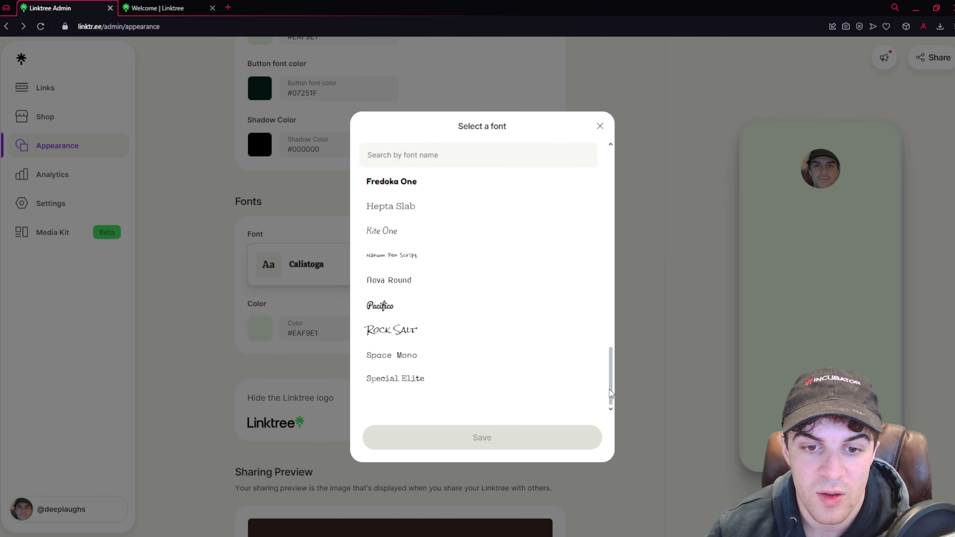
left_click(400, 339)
left_click(489, 421)
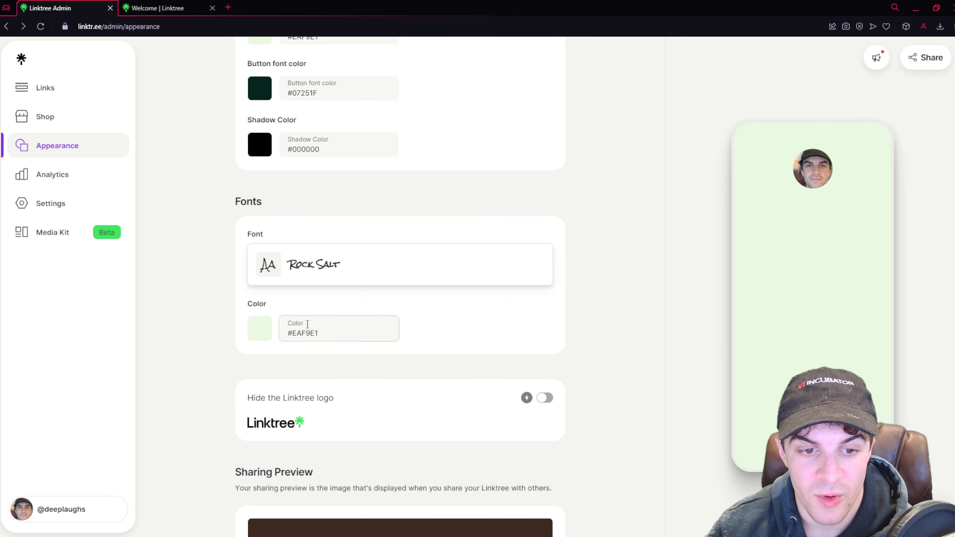
Review the option to hide the Linktree logo and the sharing preview with its custom background colours.
scroll(324, 297, "down", 5)
left_click_drag(271, 191, 378, 193)
left_click(262, 204)
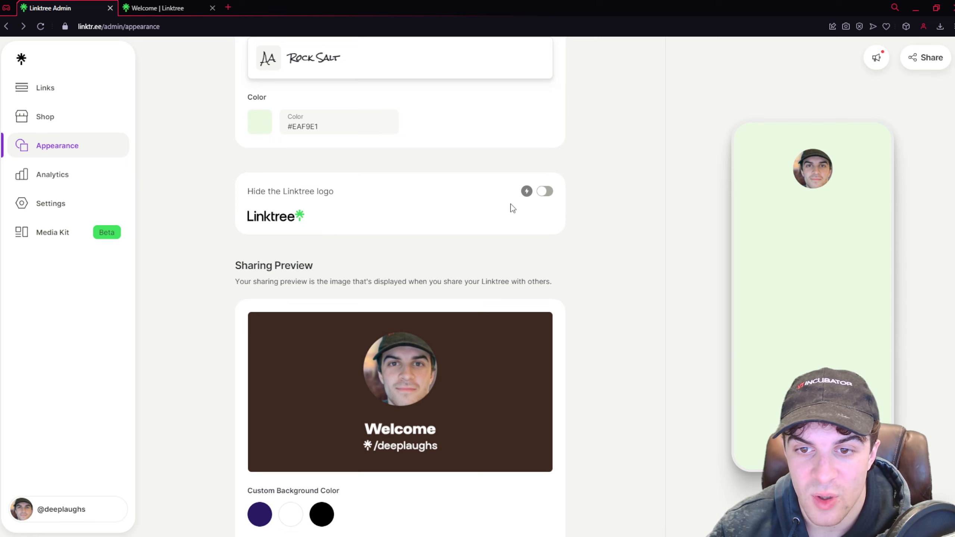
scroll(641, 299, "down", 3)
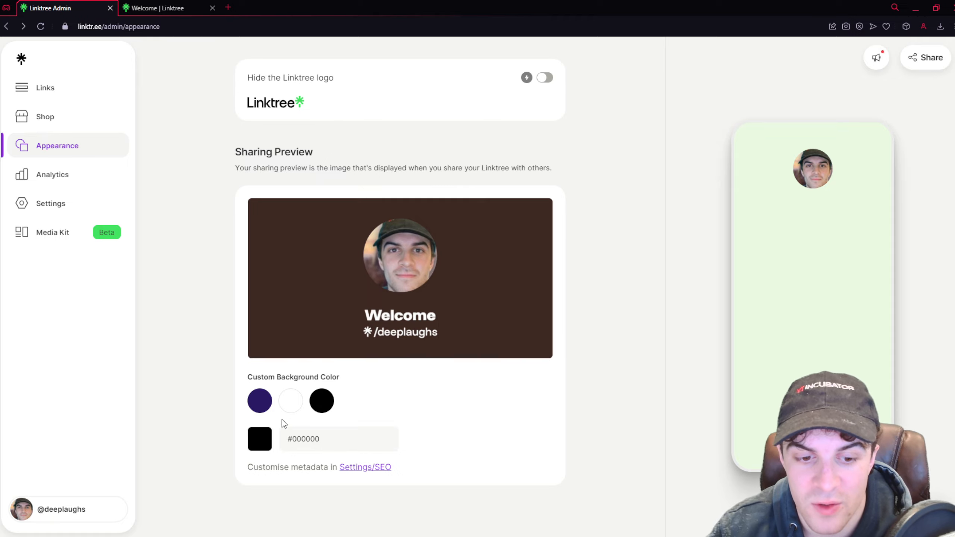
scroll(564, 328, "up", 10)
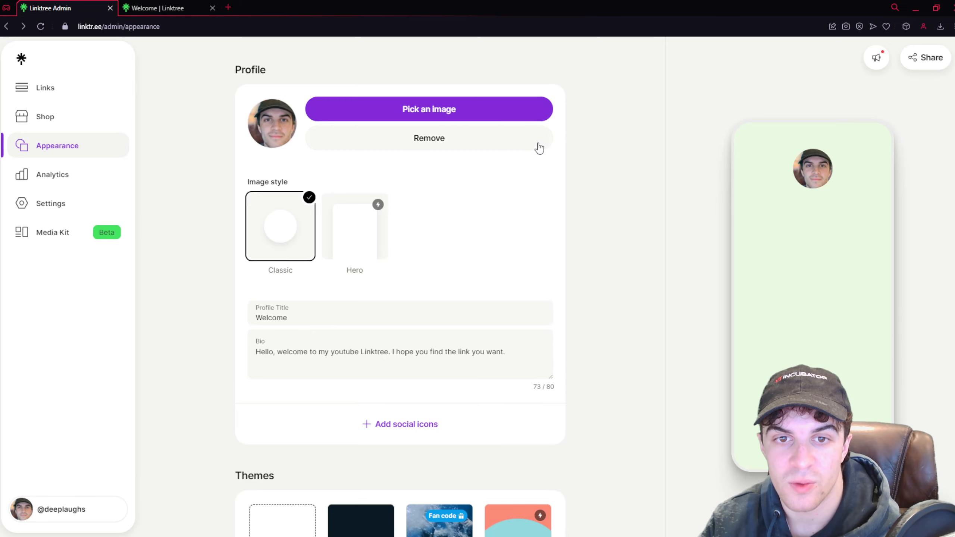
Review the Analytics page, from lifetime figures and activity through top links, subscribers, locations and referrers.
left_click(72, 181)
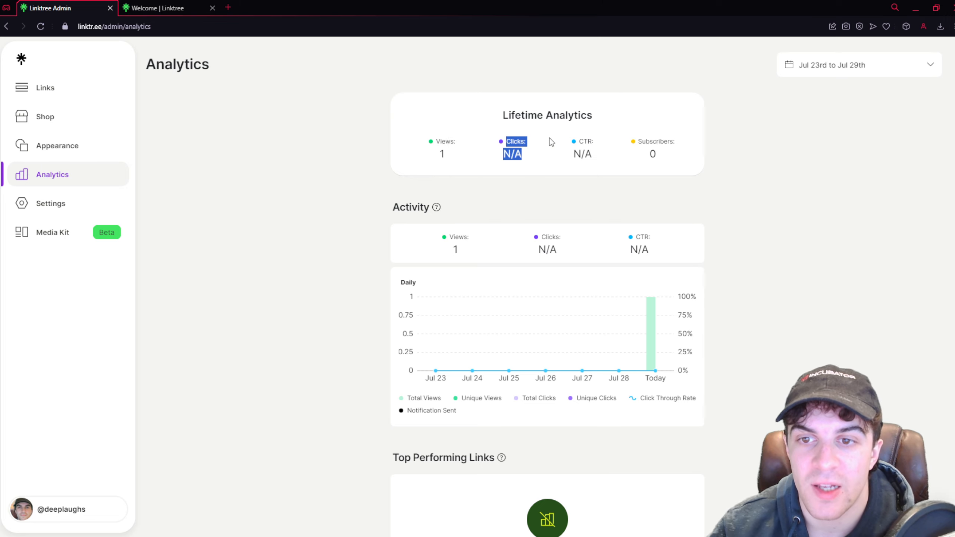
left_click_drag(548, 137, 597, 159)
left_click(652, 149)
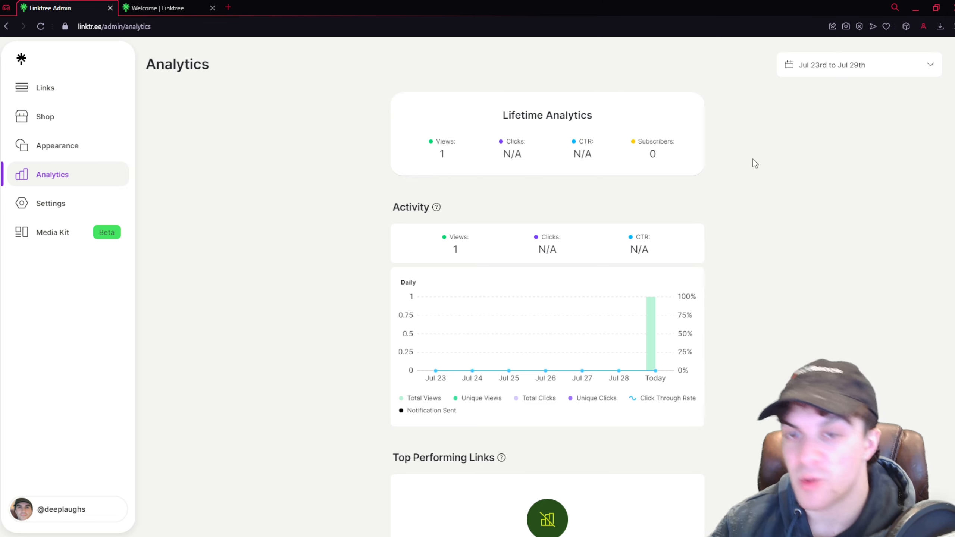
scroll(510, 321, "down", 4)
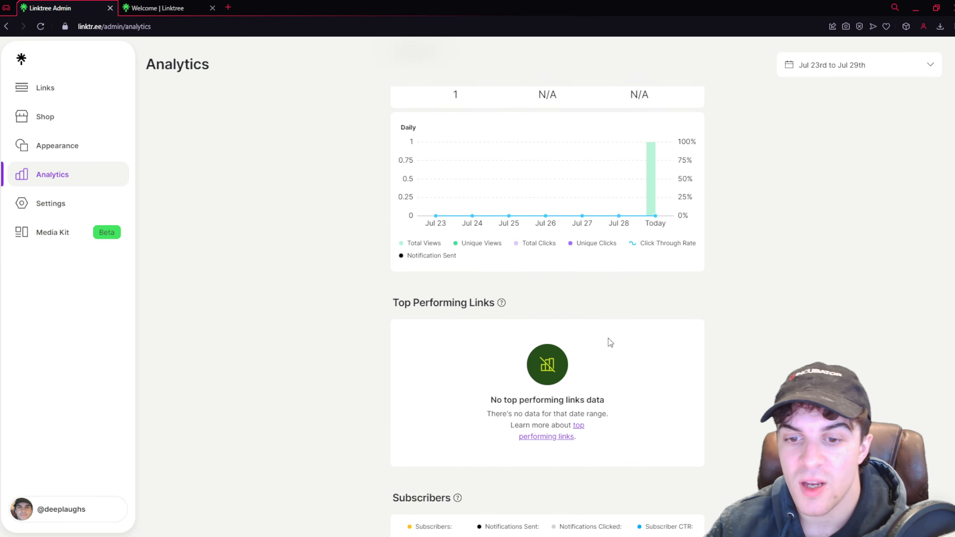
scroll(608, 339, "down", 10)
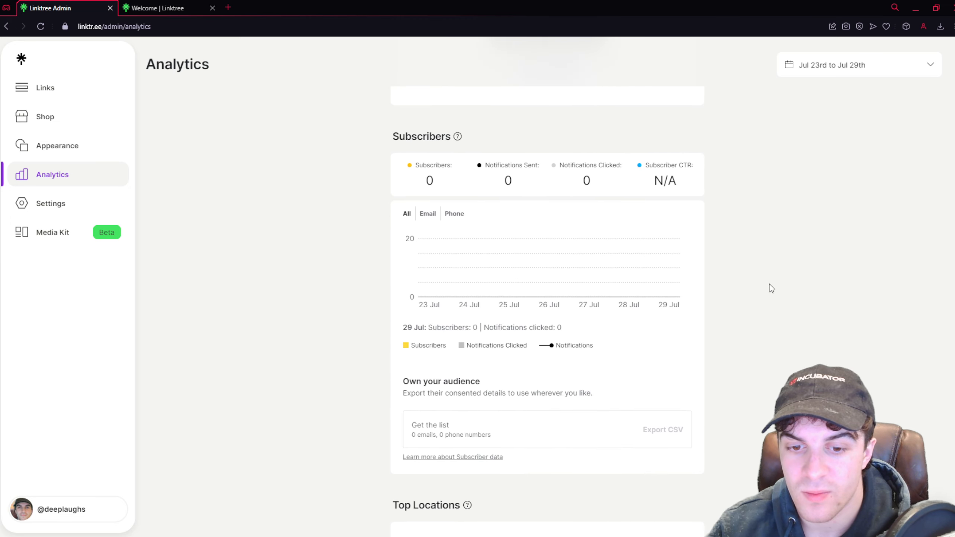
scroll(439, 337, "down", 2)
scroll(529, 271, "up", 1)
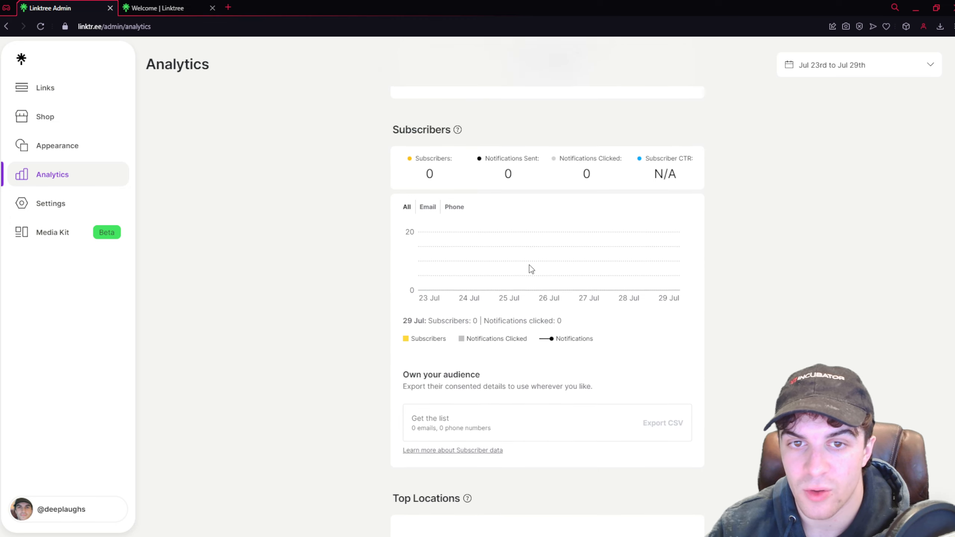
scroll(752, 338, "down", 8)
scroll(744, 348, "down", 10)
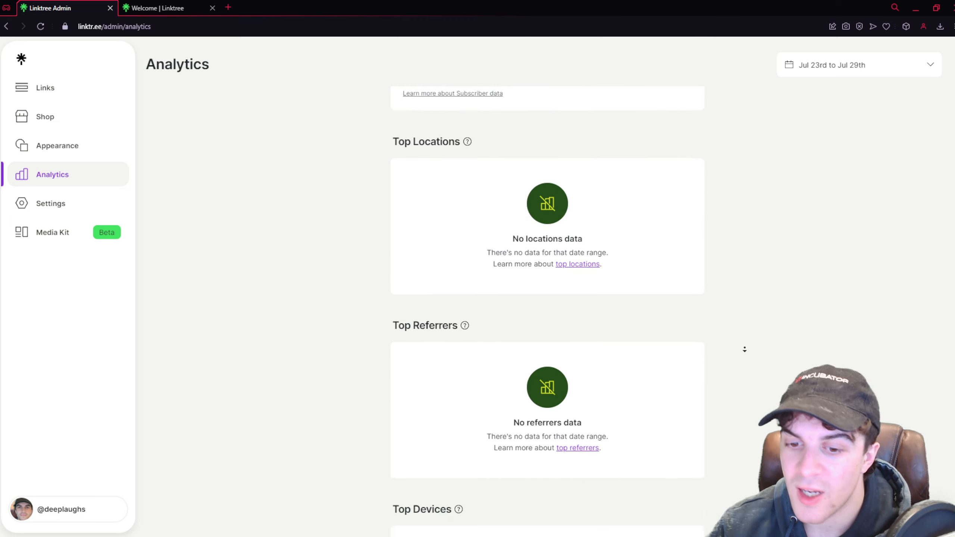
Review the remaining analytics down to mailing list integrations and top performing products, and view the available date ranges without changing the selection.
scroll(796, 293, "down", 10)
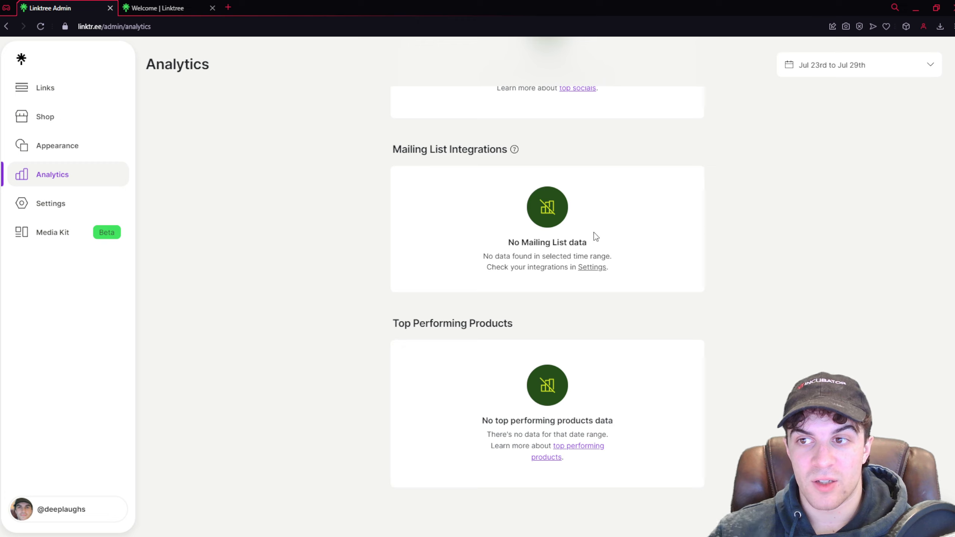
left_click(826, 75)
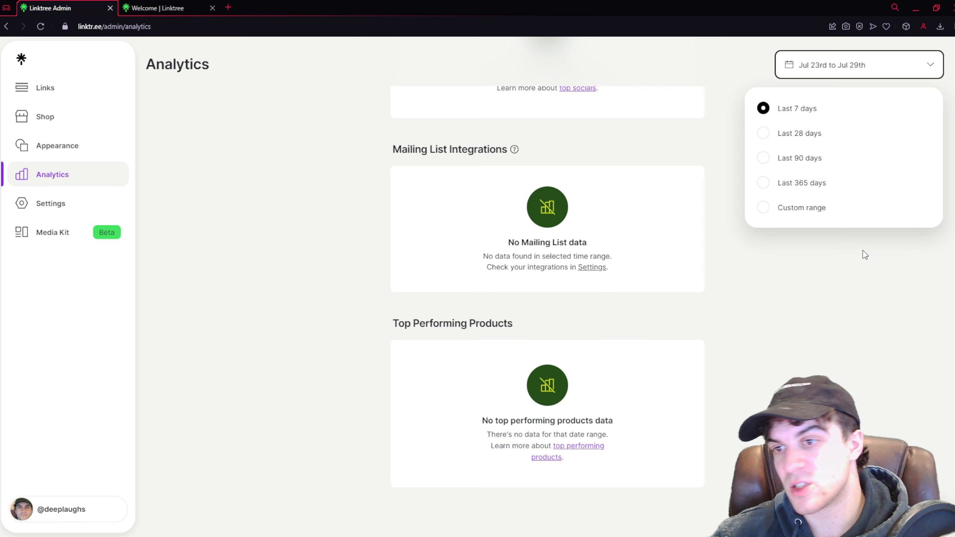
left_click(800, 302)
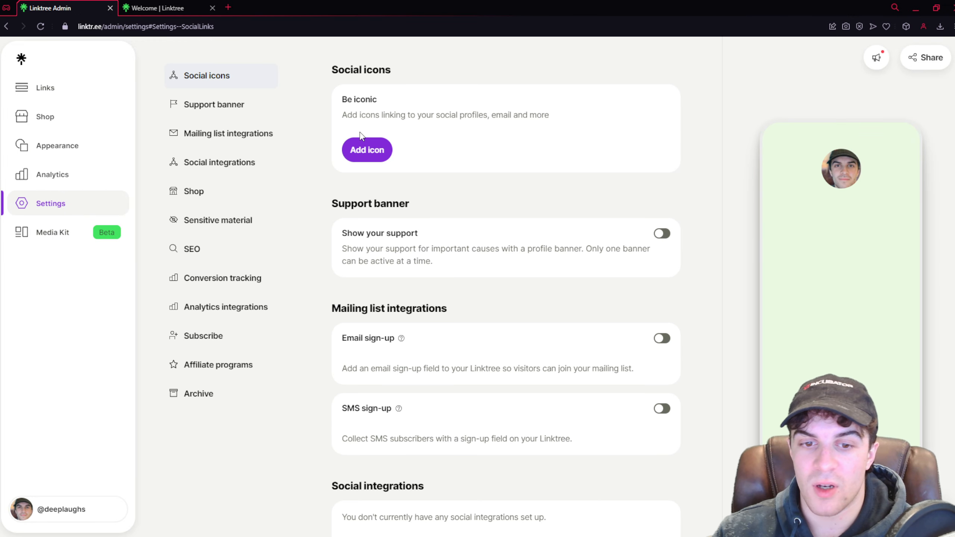
Review the profile settings from social icons and mailing list integrations through shop, sensitive material, SEO, conversion tracking and analytics integrations.
scroll(626, 272, "down", 6)
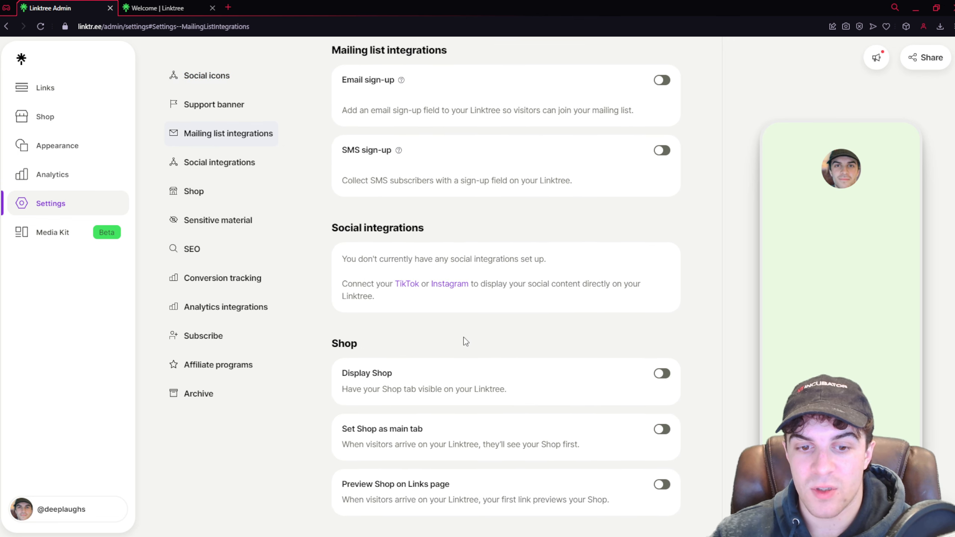
scroll(525, 312, "down", 10)
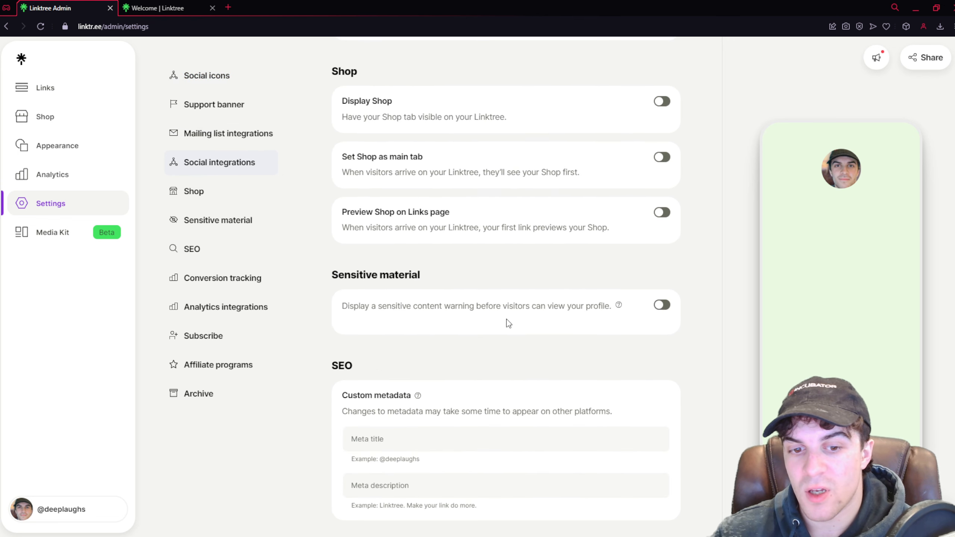
scroll(482, 323, "down", 4)
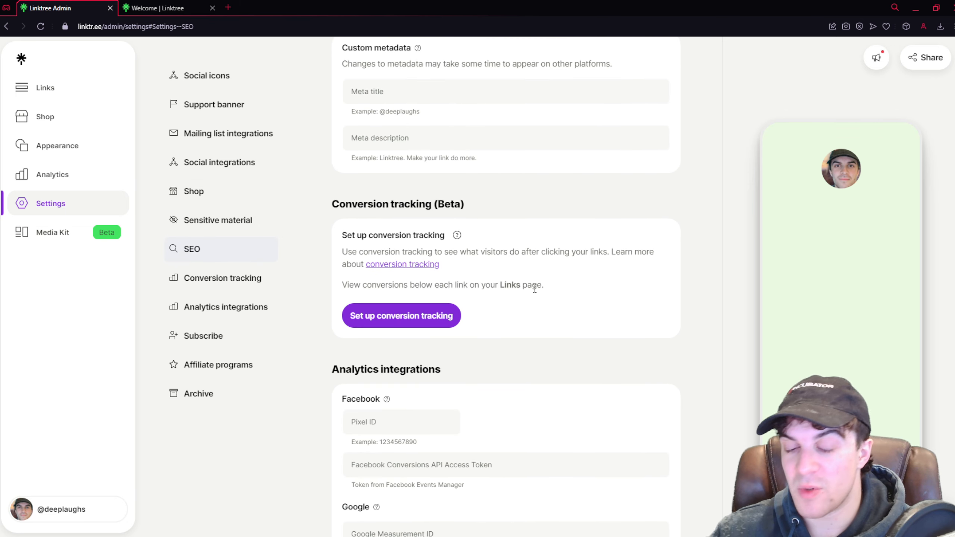
scroll(535, 289, "down", 8)
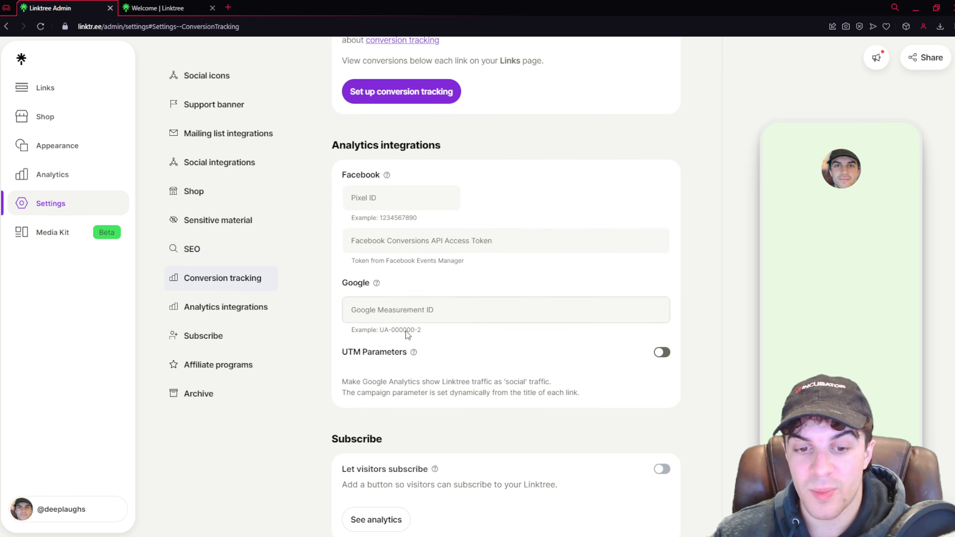
scroll(559, 230, "down", 4)
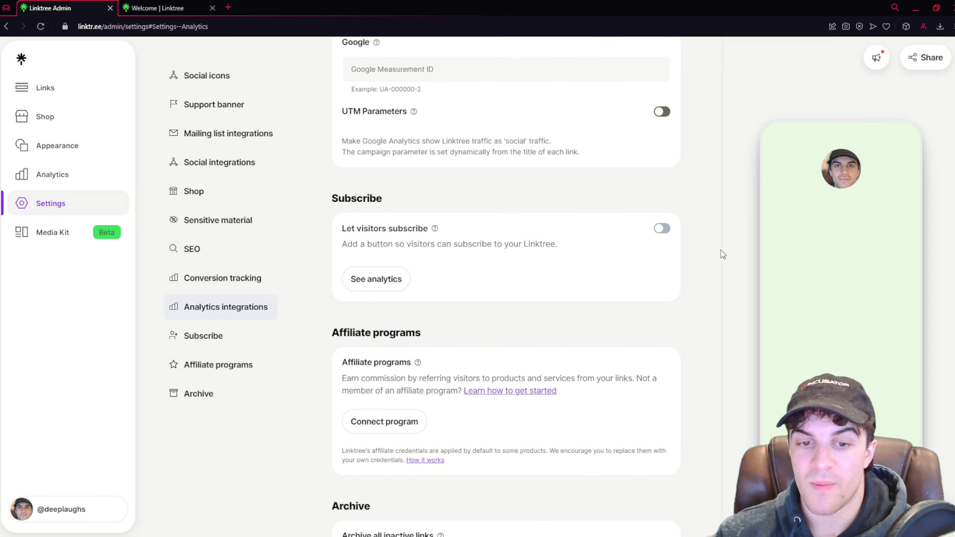
Examine the Subscribe, Affiliate programs and Archive settings, including the option to archive all inactive links.
scroll(597, 295, "down", 3)
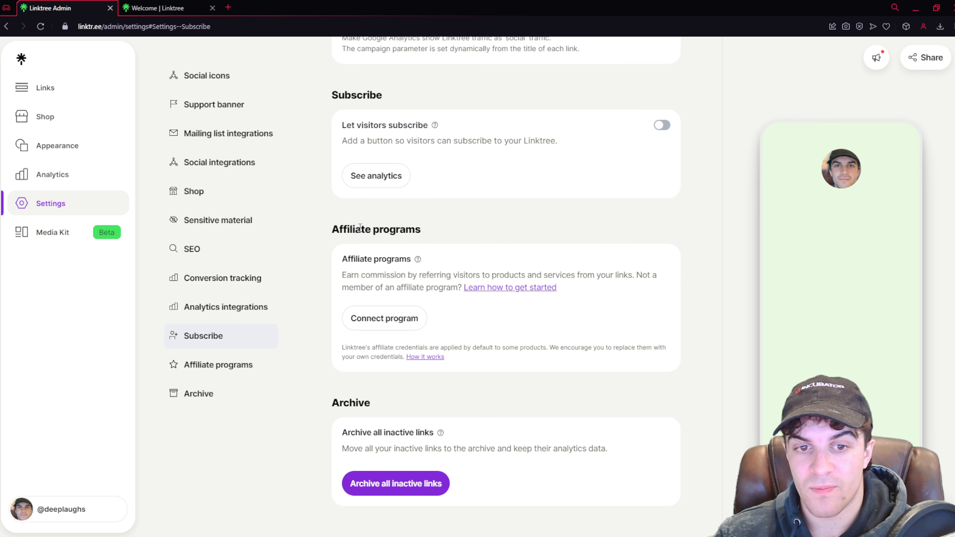
left_click_drag(360, 230, 422, 230)
left_click(516, 251)
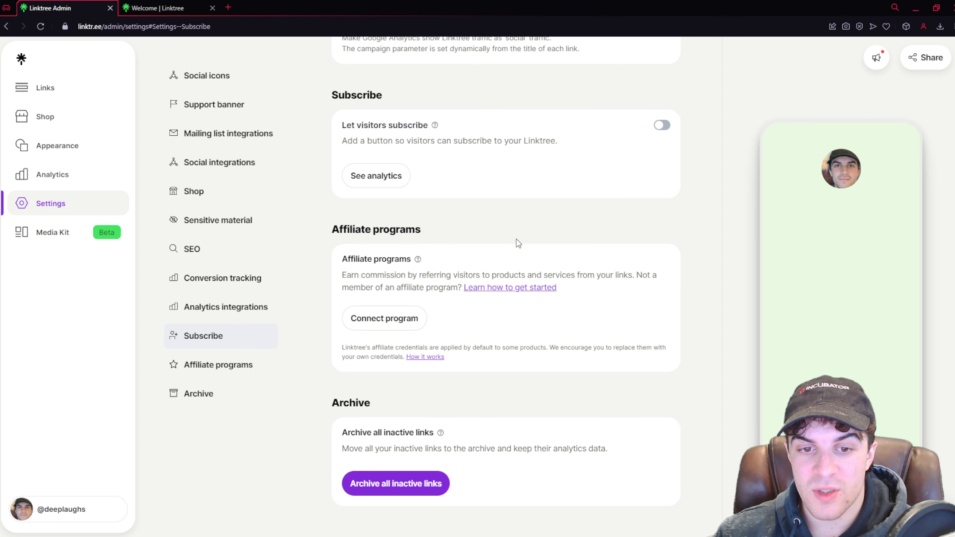
scroll(451, 271, "down", 3)
left_click_drag(342, 345, 436, 345)
left_click(504, 343)
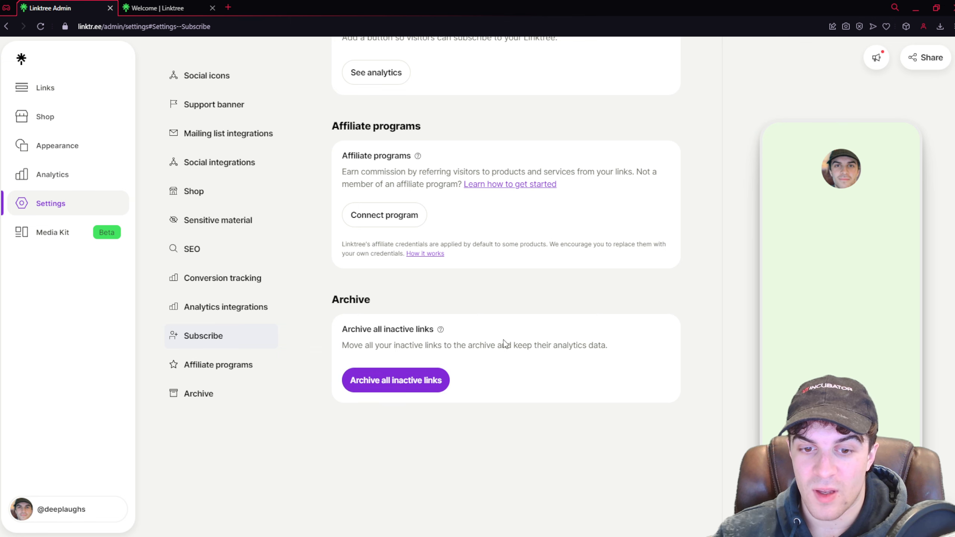
scroll(506, 307, "up", 1)
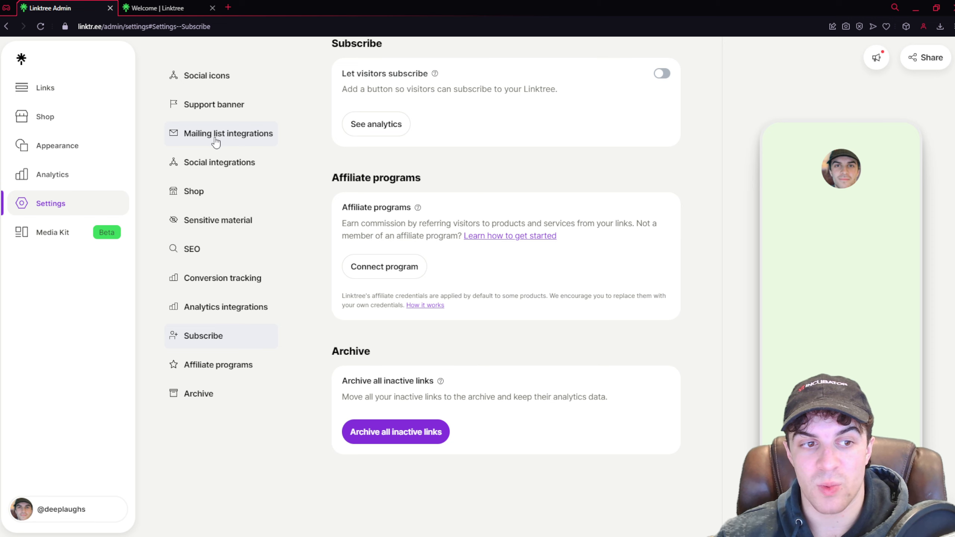
Open the Media Kit page, dismiss its introduction and review the profile card and platform overview.
left_click(34, 242)
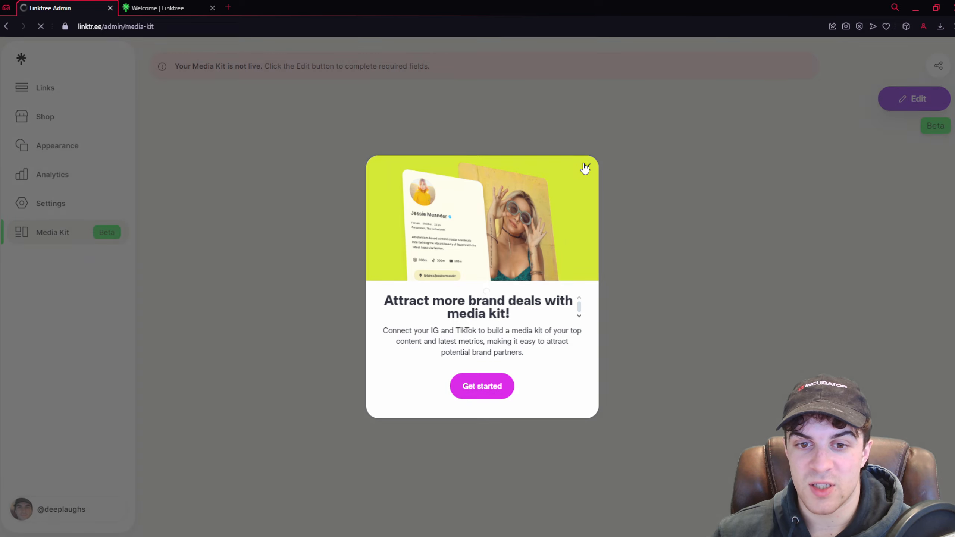
left_click(586, 167)
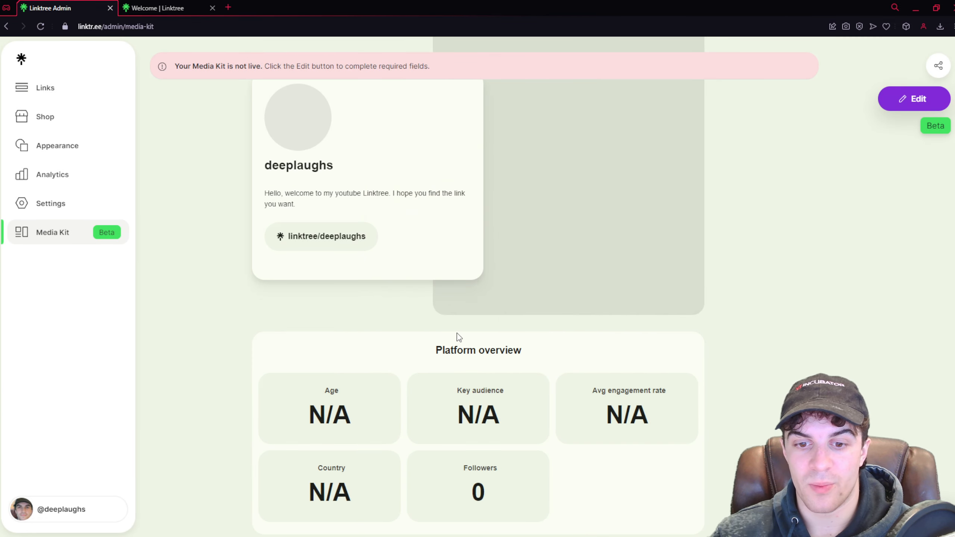
scroll(235, 205, "down", 4)
scroll(380, 367, "up", 4)
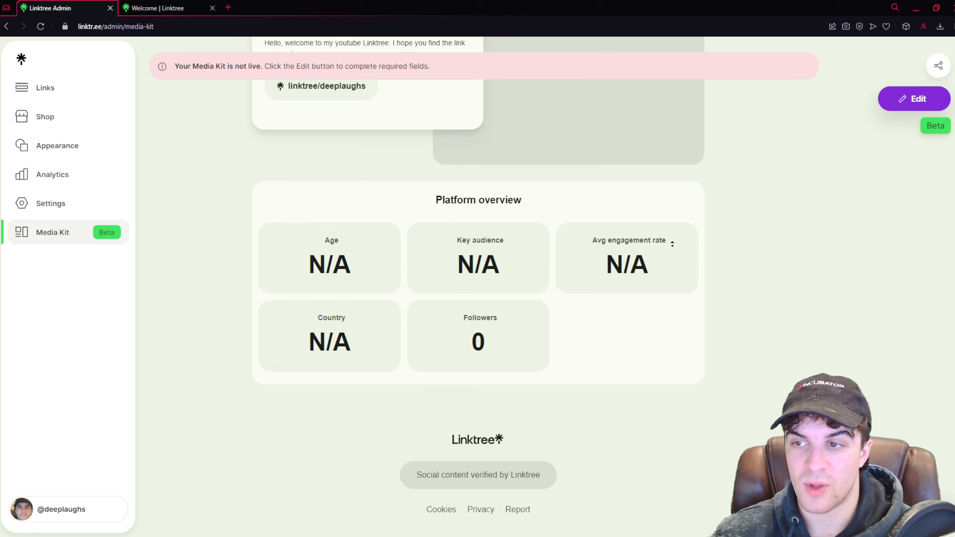